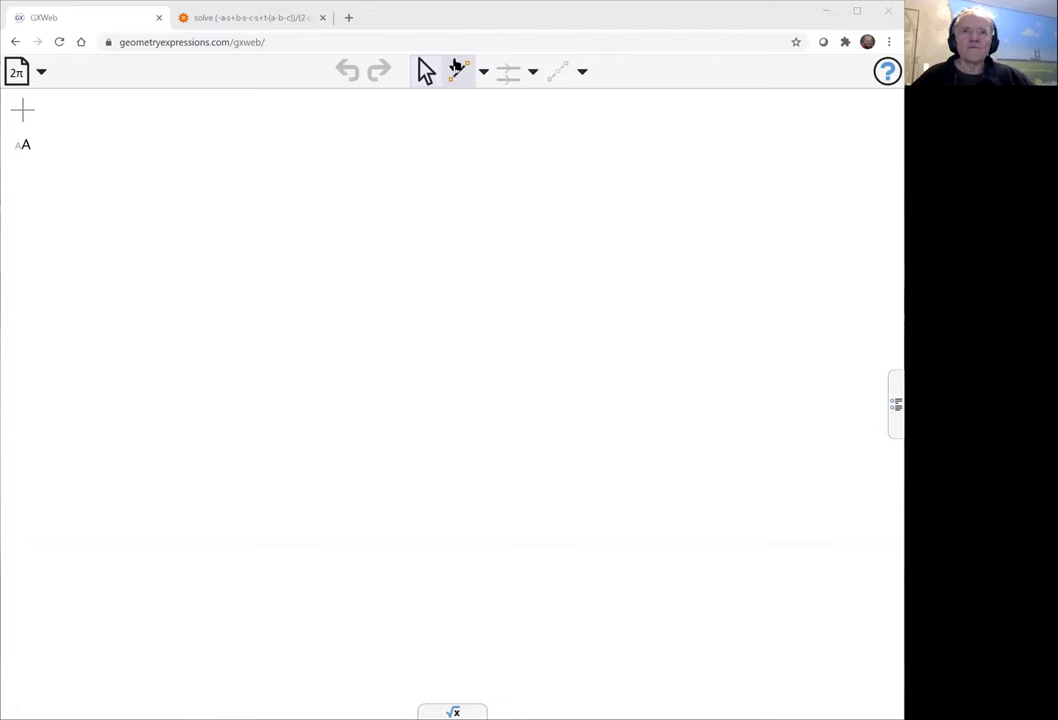
- Draw crossing segments AB and CD, each starting from a point on the x-axis
left_click(455, 67)
left_click(65, 155)
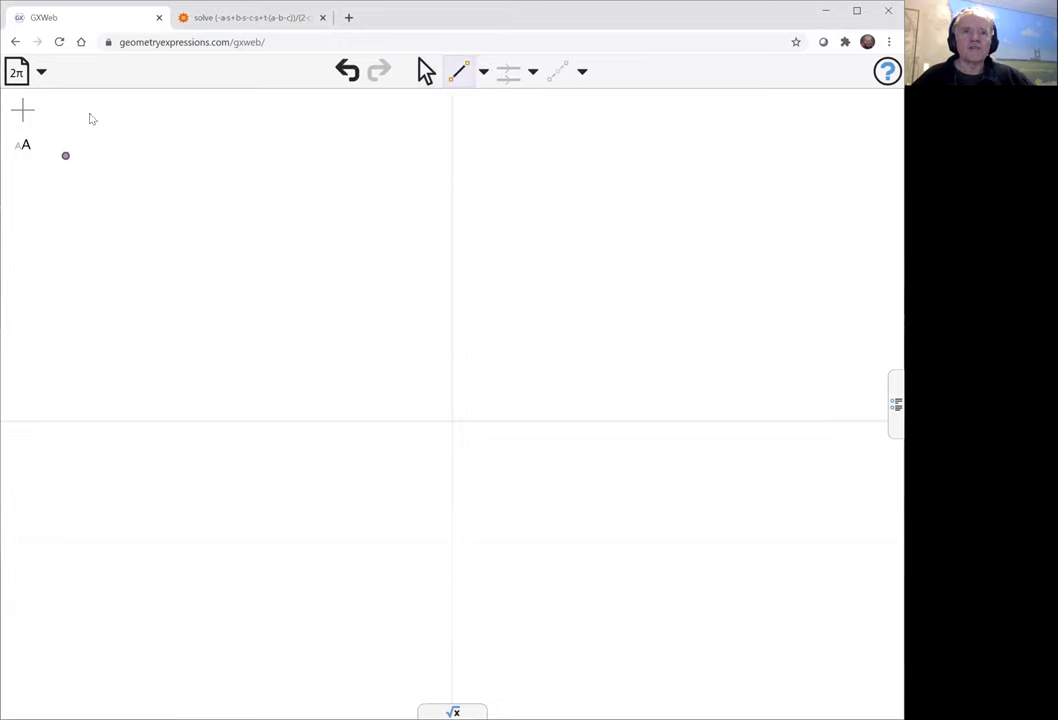
scroll(258, 170, "down", 3)
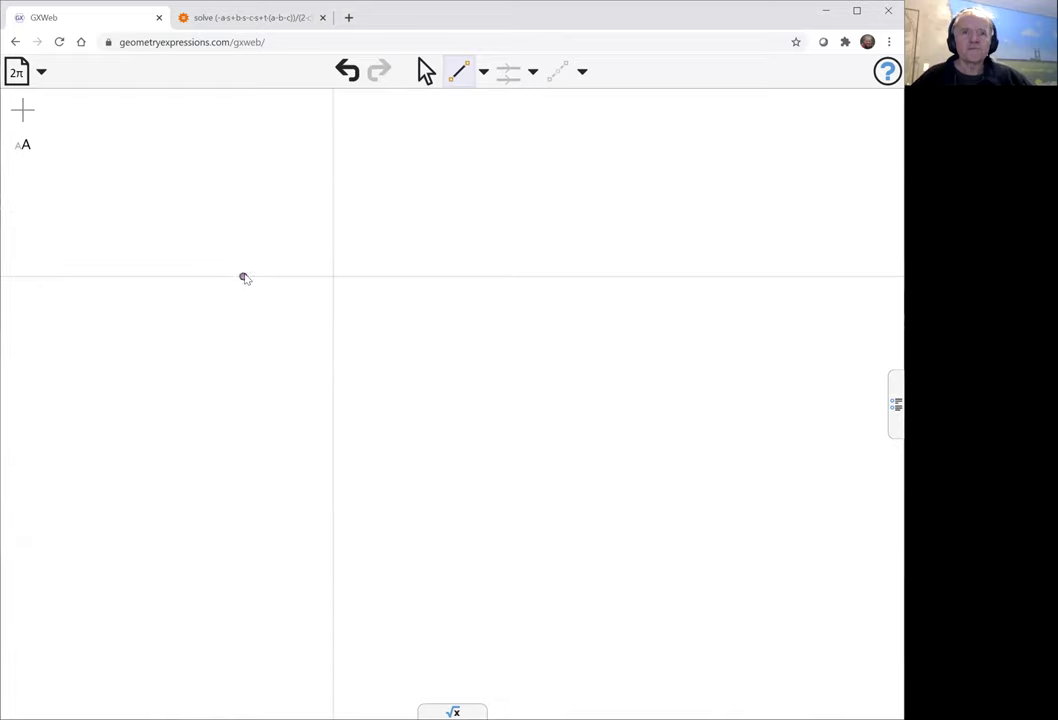
left_click(246, 277)
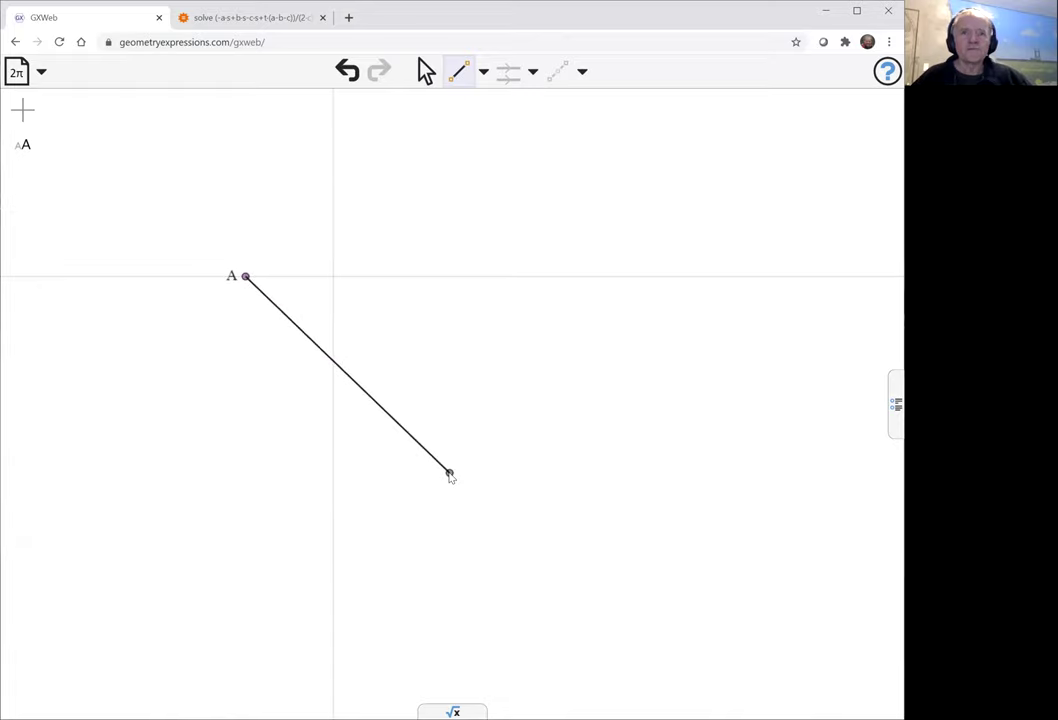
left_click(450, 475)
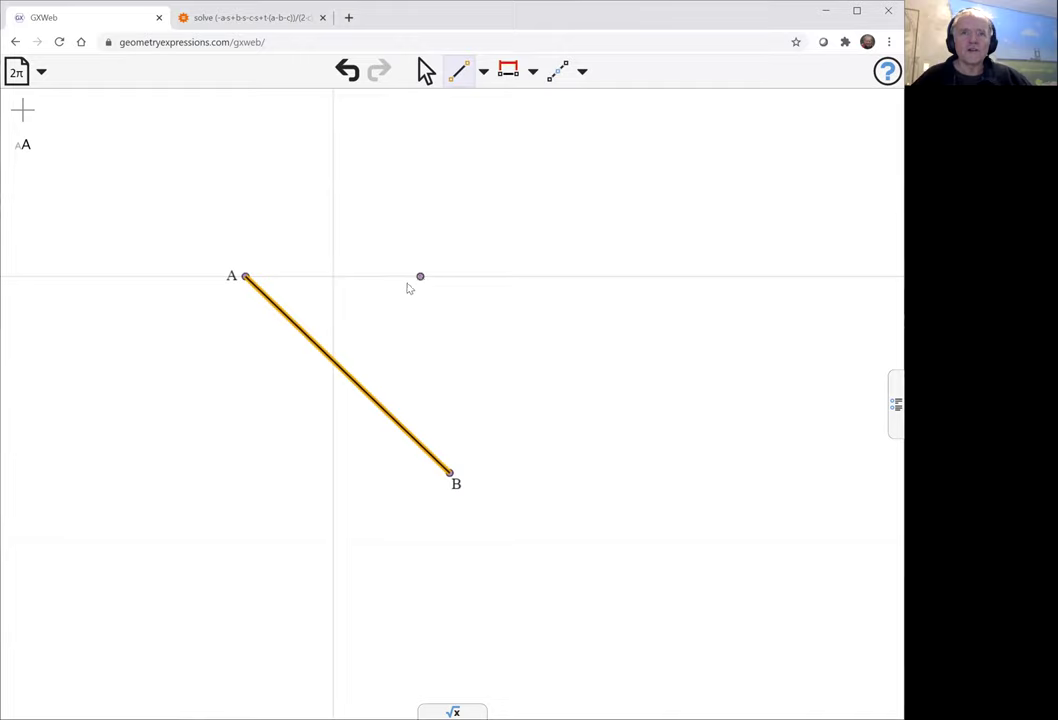
left_click(419, 277)
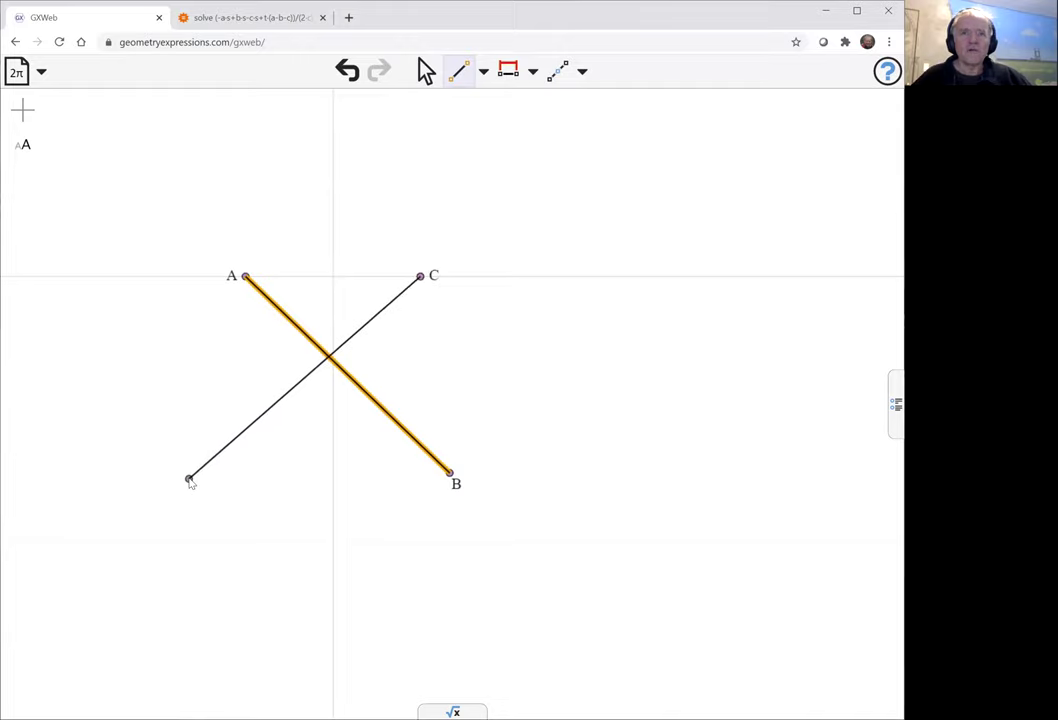
left_click(90, 591)
- Draw segment BE to a new point E and segment ED, closing the frame
left_click_drag(588, 488, 634, 366)
left_click(527, 350)
left_click(286, 574)
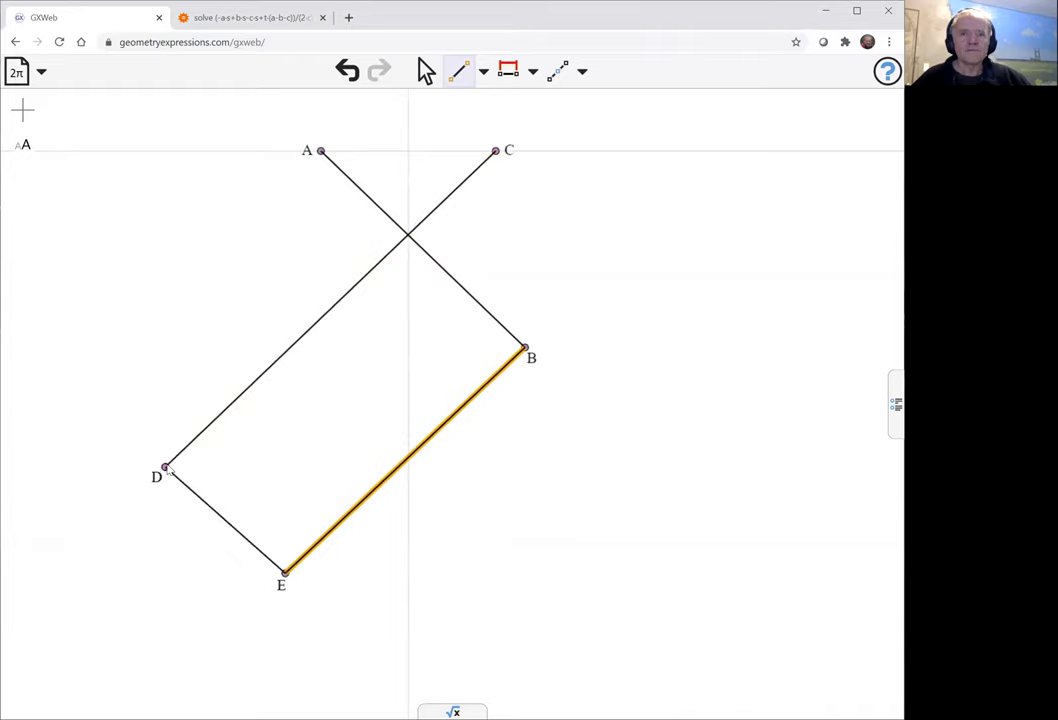
left_click(165, 467)
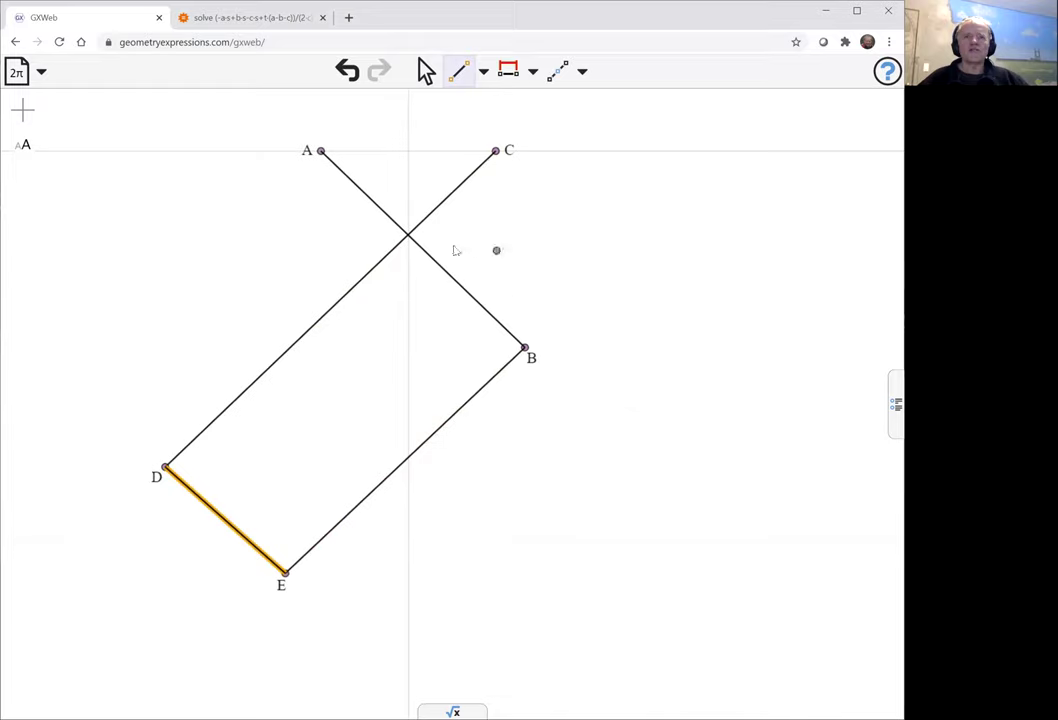
left_click(427, 72)
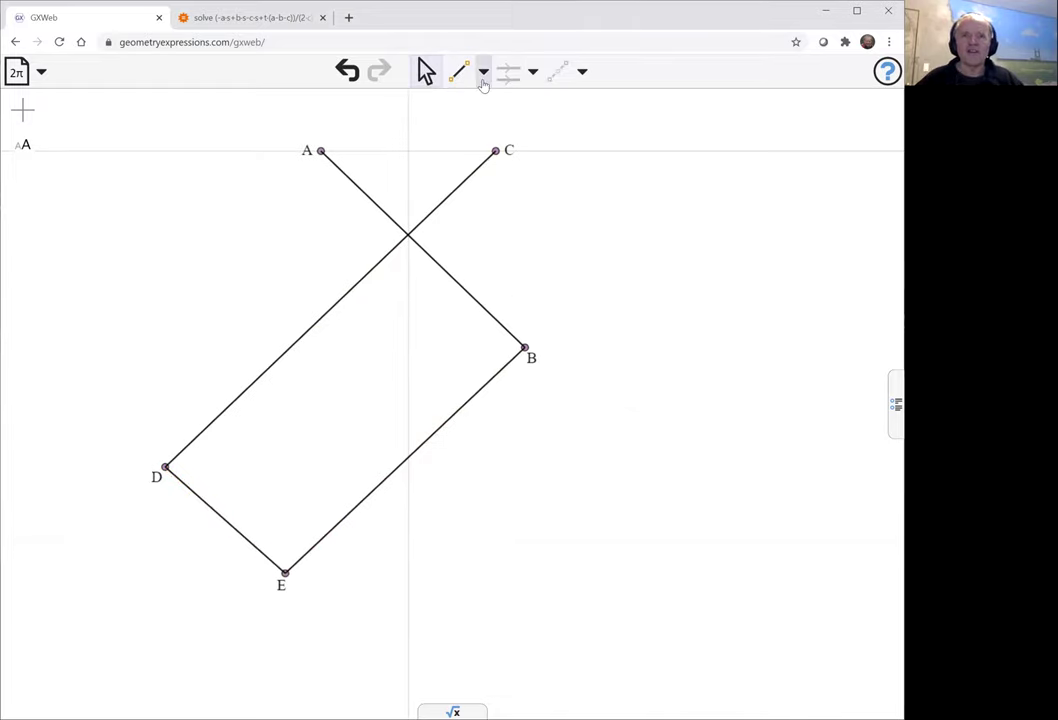
- Place point F where segments AB and CD cross
left_click(484, 74)
left_click(470, 105)
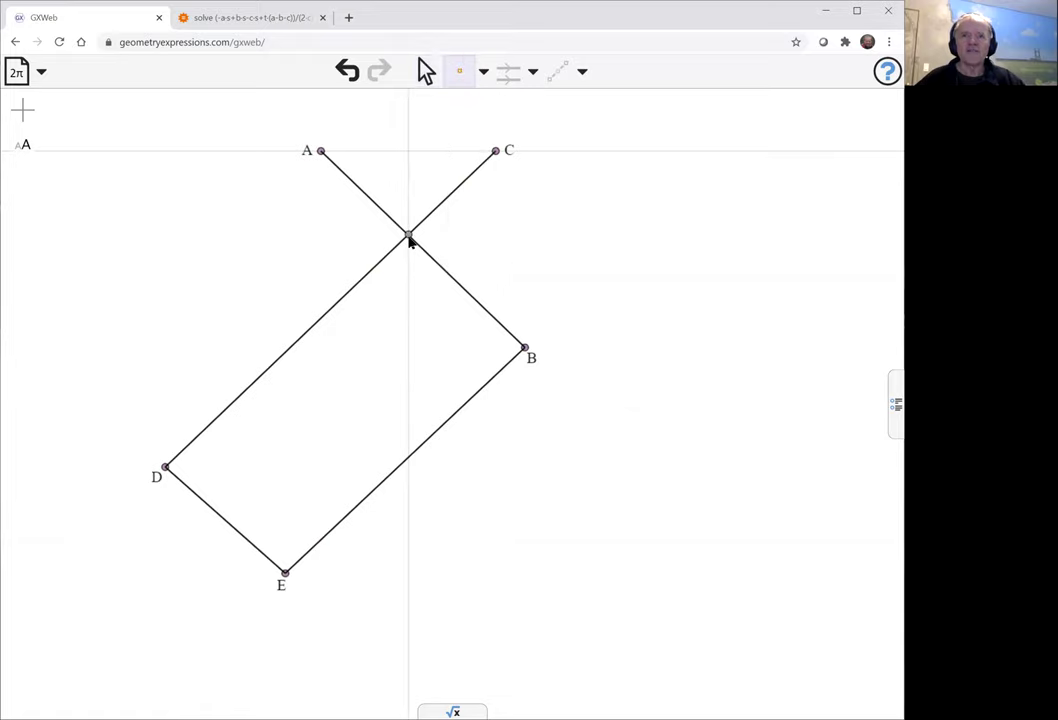
left_click(409, 237)
left_click(427, 72)
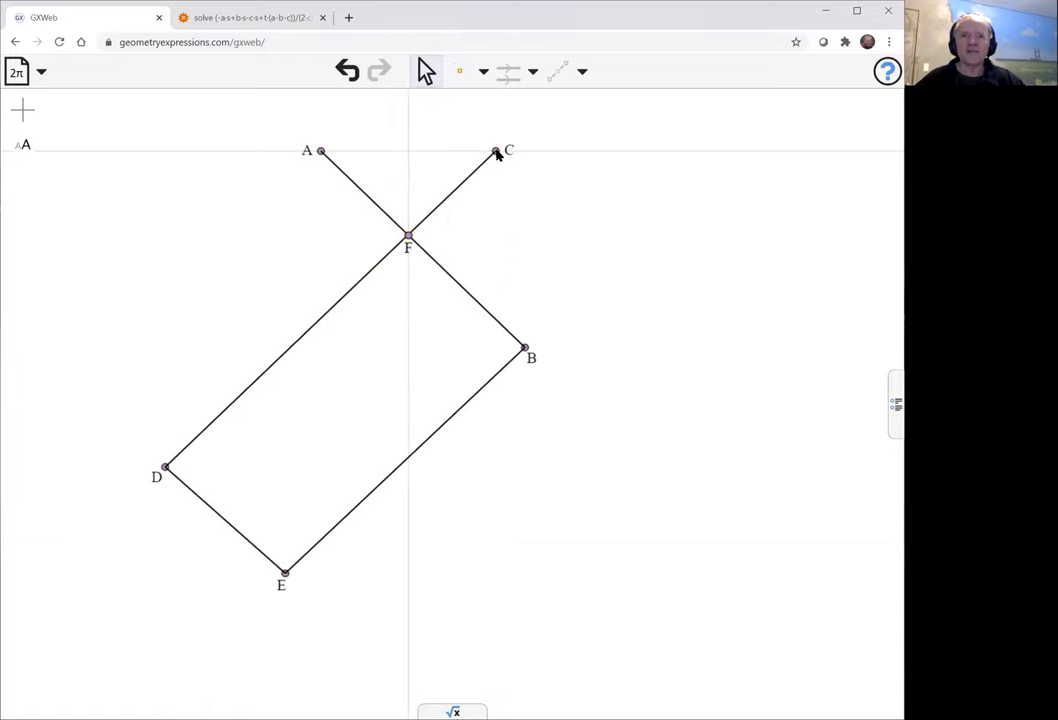
- Drag C right, delete the detached F, and recreate F on the AB–CD intersection
left_click_drag(496, 151, 566, 151)
left_click(433, 238)
left_click(410, 239)
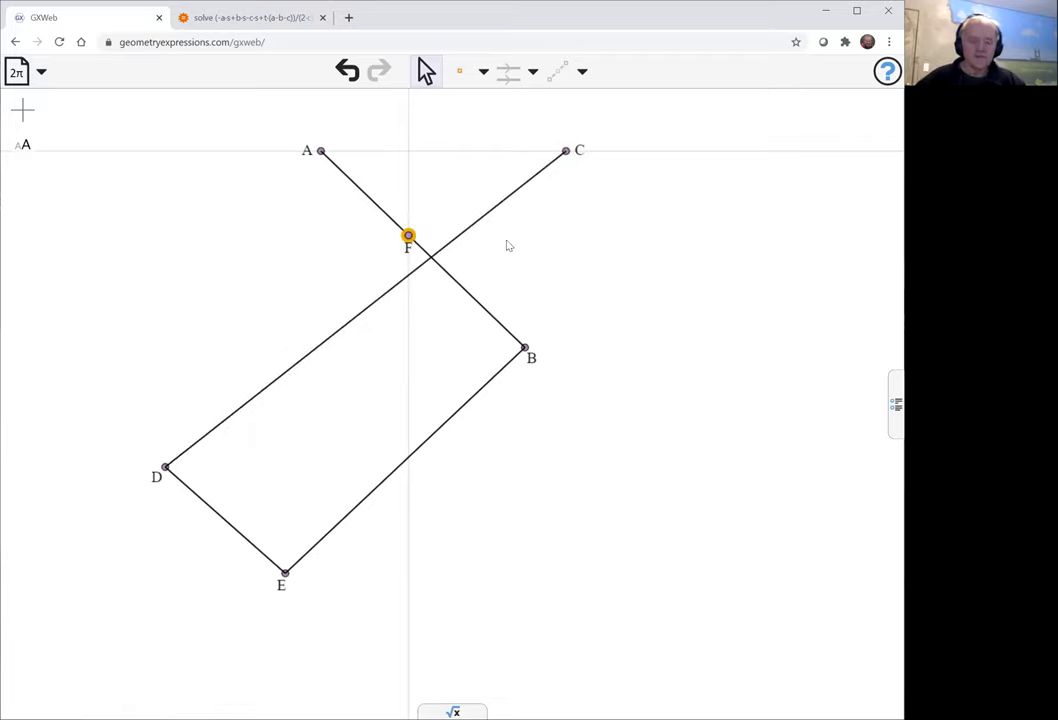
key("Delete")
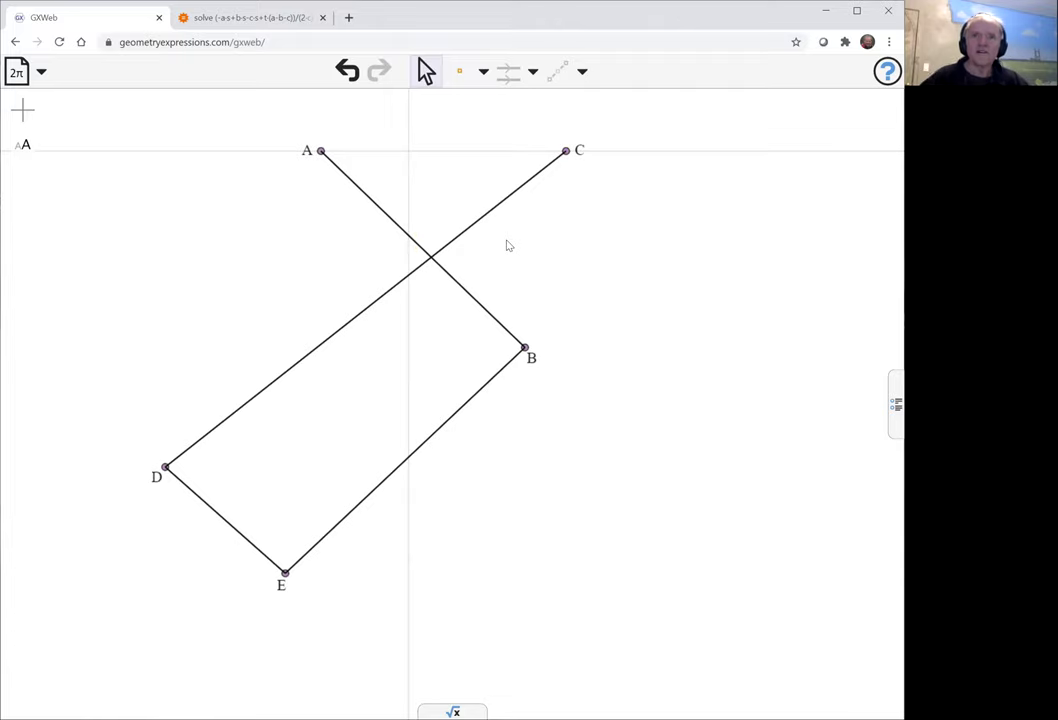
left_click(466, 78)
left_click(431, 257)
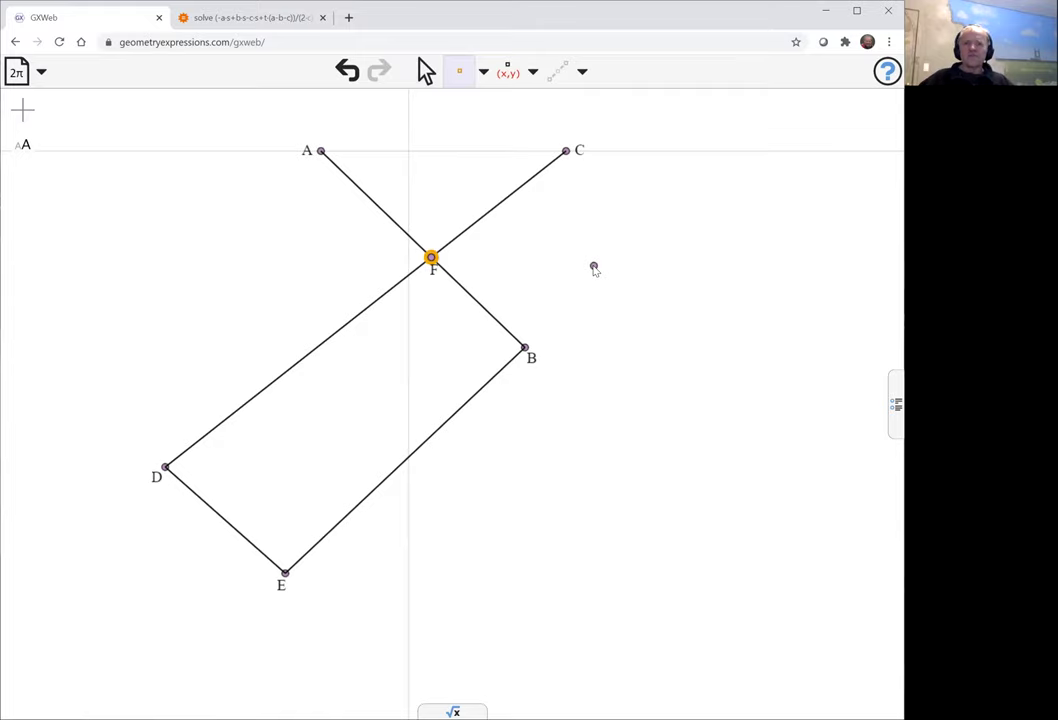
- Constrain distances AF and FC both to length a
left_click(427, 71)
left_click(465, 156)
left_click(321, 152)
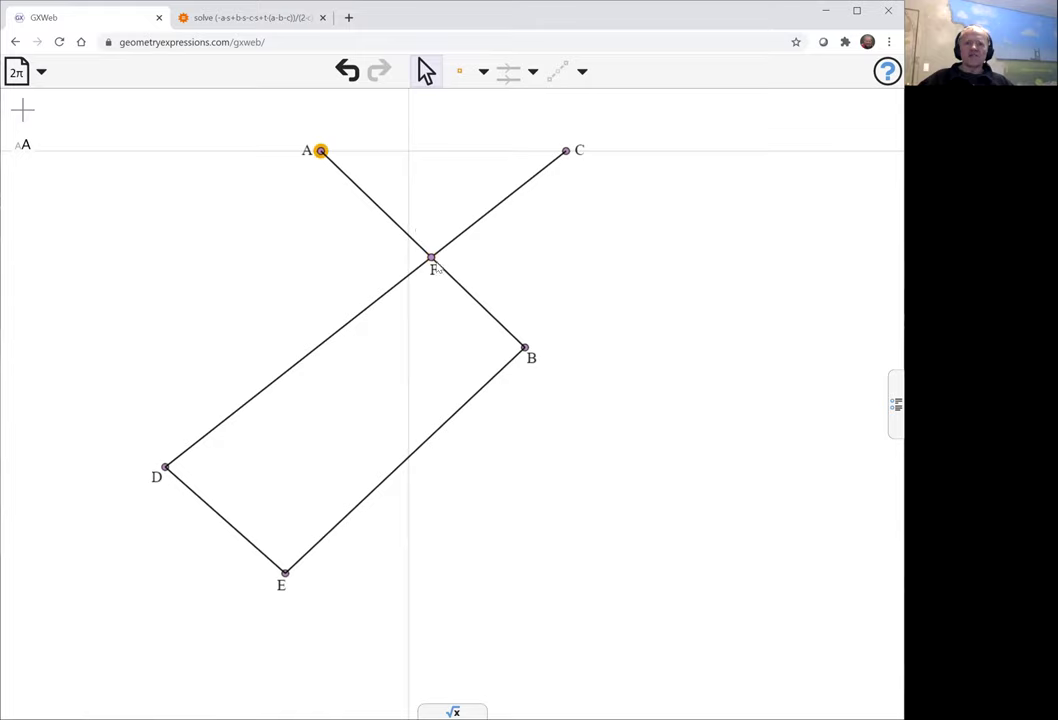
left_click(433, 261)
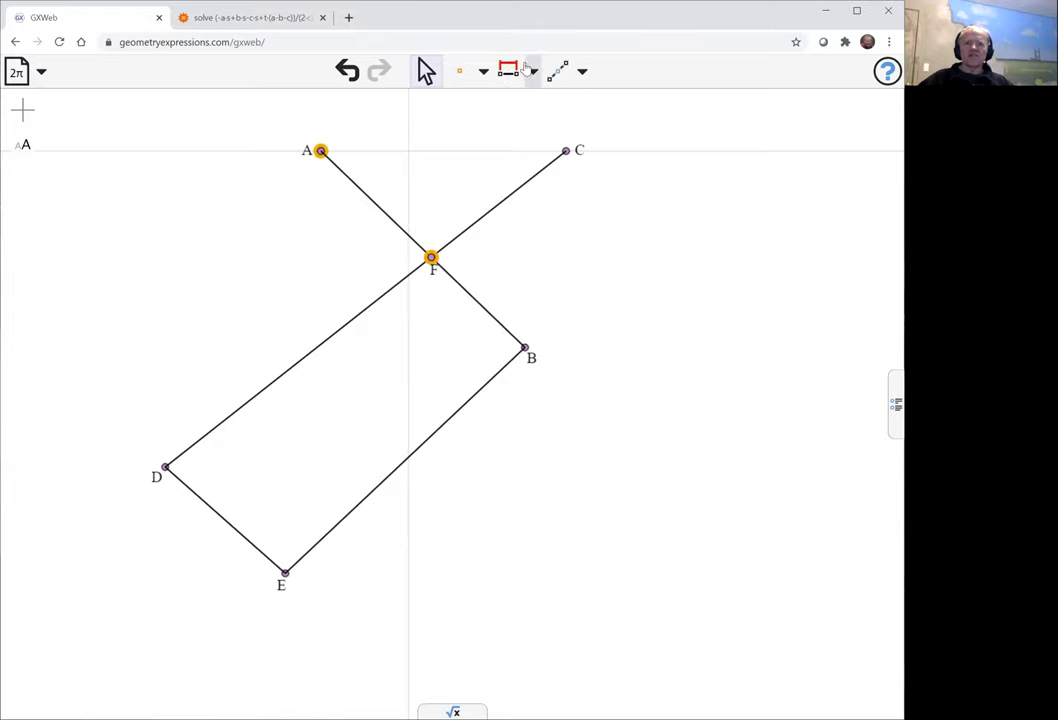
left_click(524, 67)
left_click(471, 256)
left_click(434, 259)
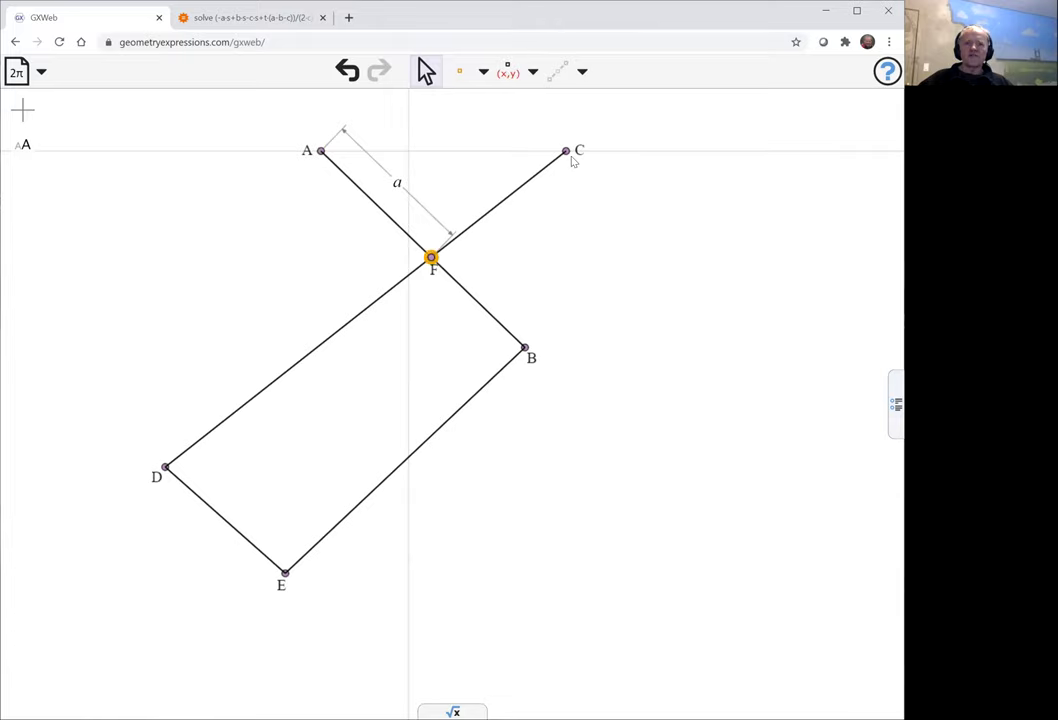
left_click(567, 152)
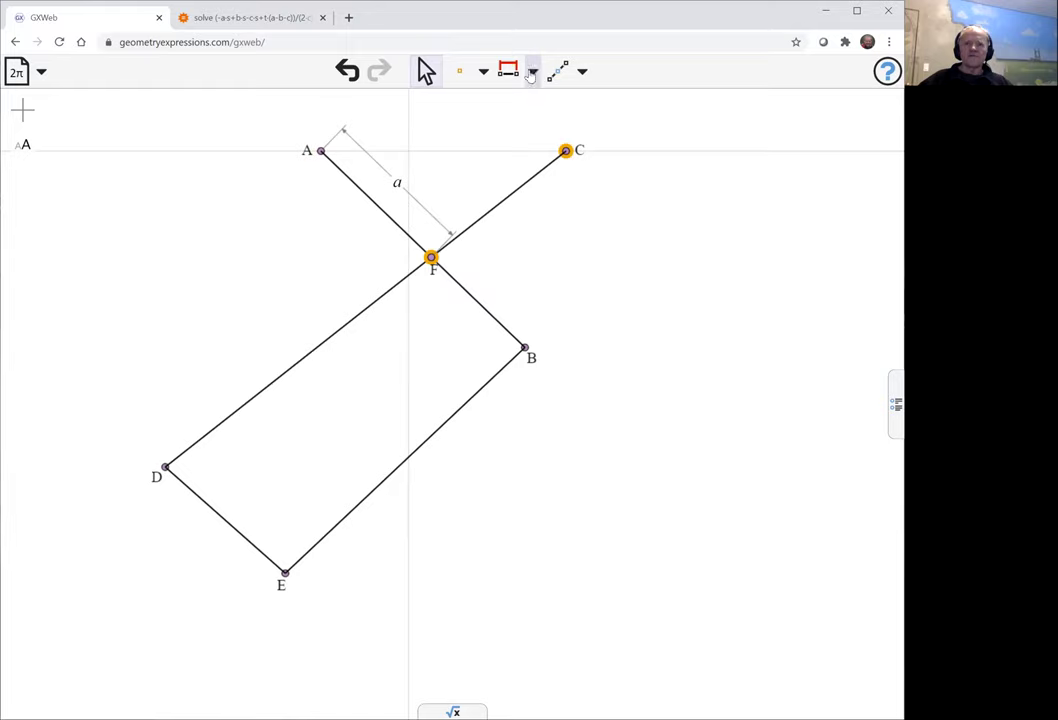
left_click(528, 72)
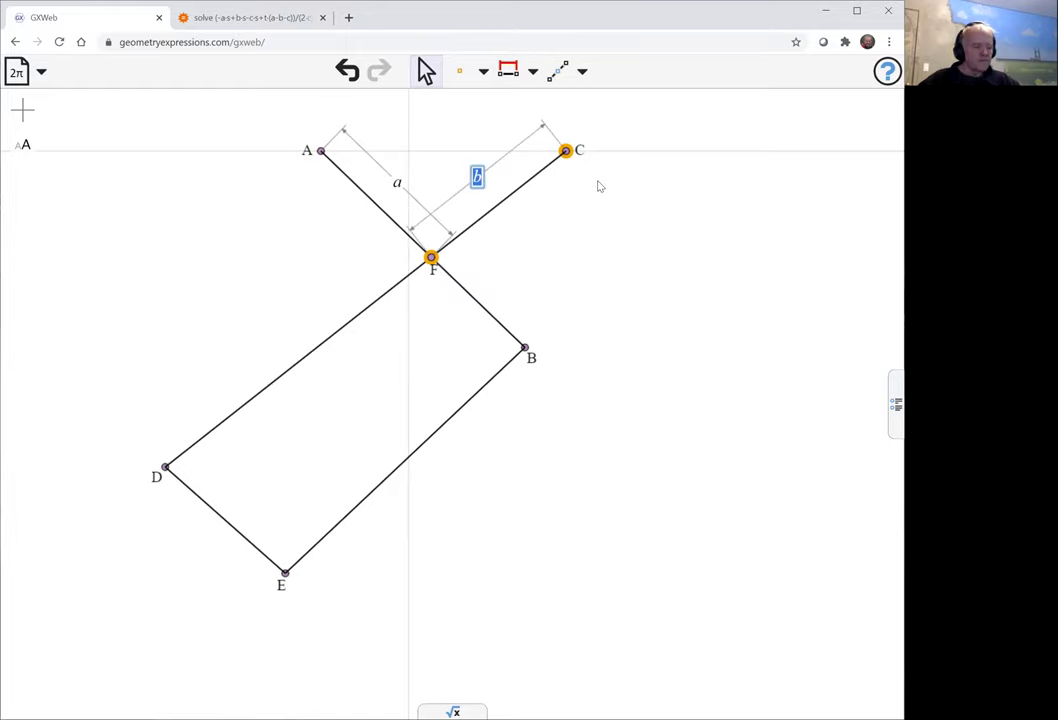
type("a")
key("Return")
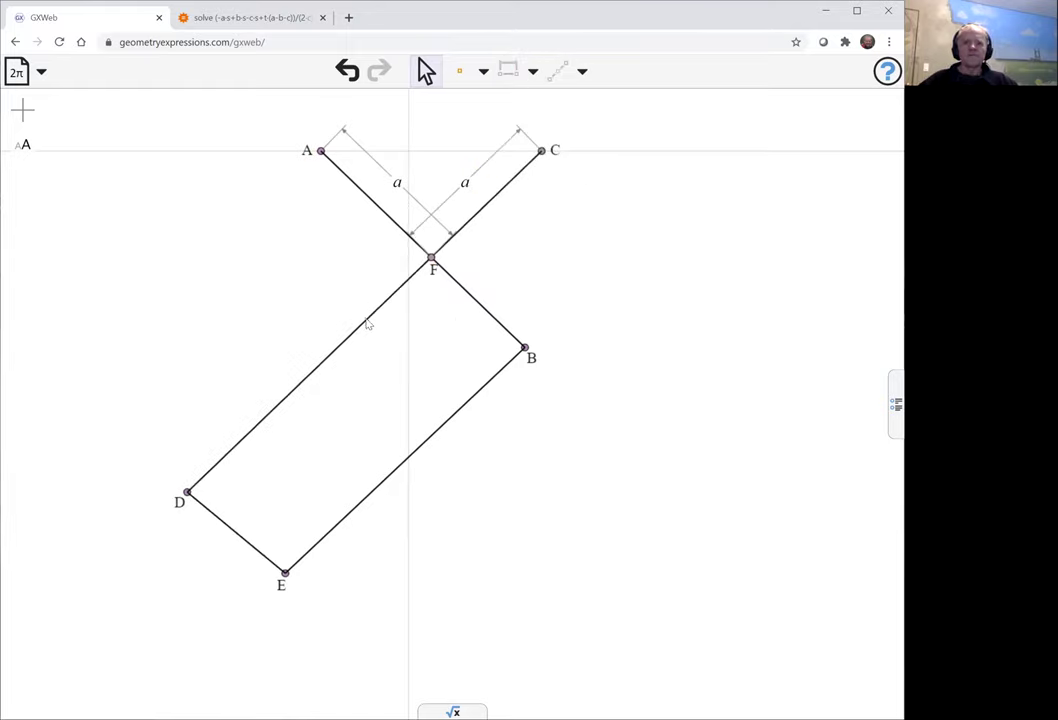
- Constrain DC to length b and BE to length b − a
left_click(368, 323)
left_click(508, 70)
left_click(688, 256)
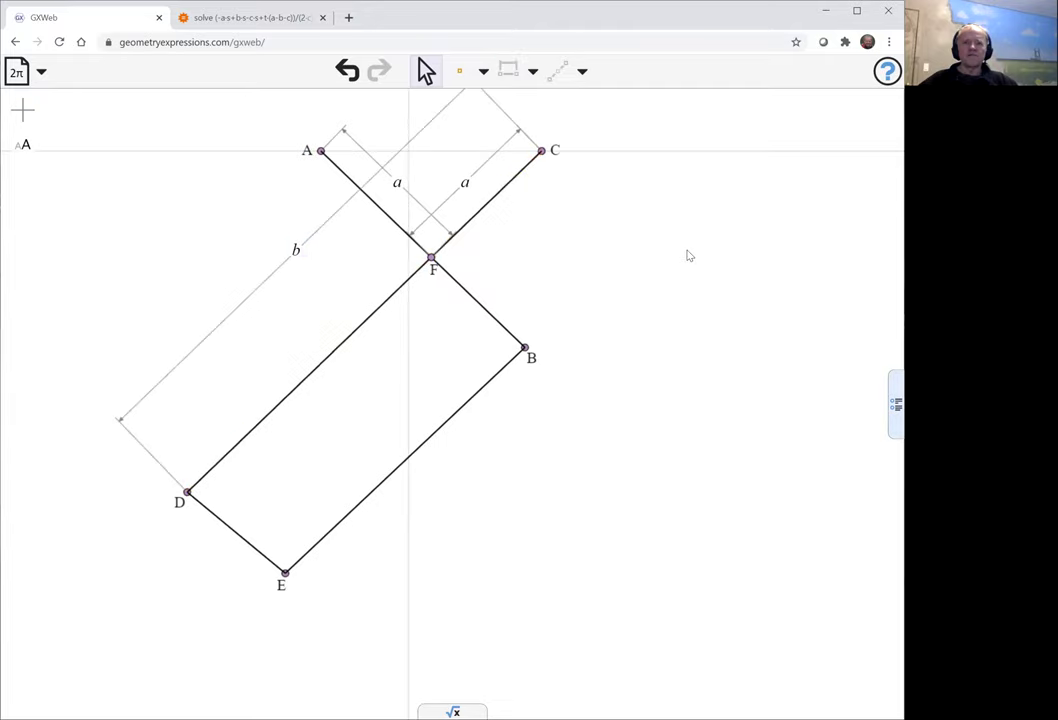
left_click(524, 349)
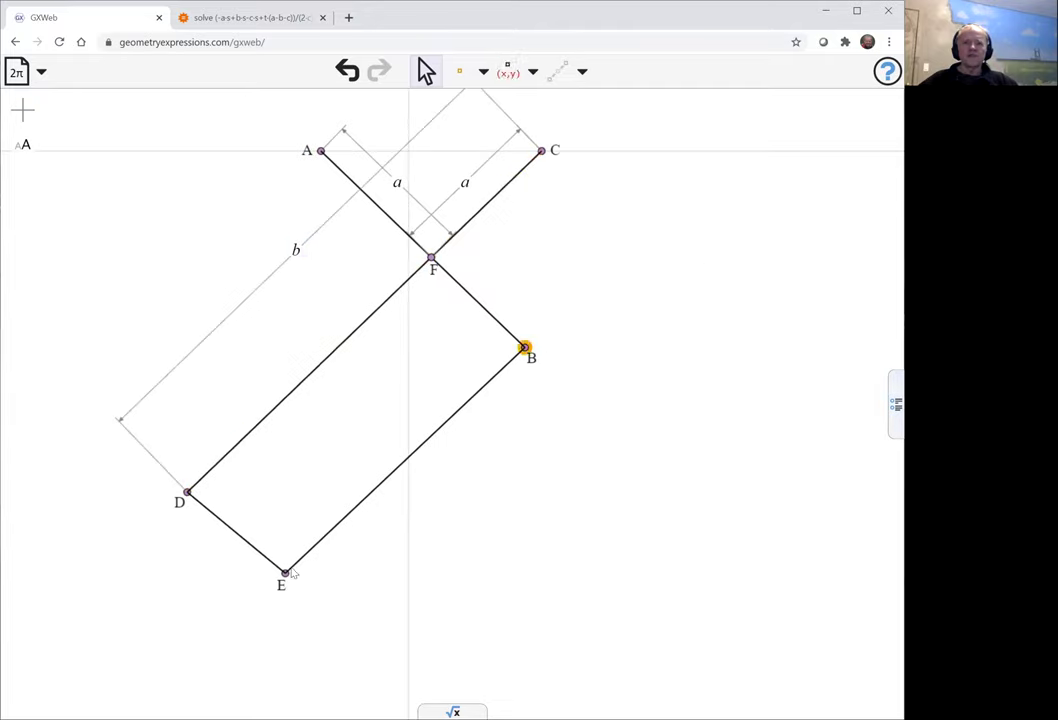
left_click(285, 573, "shift")
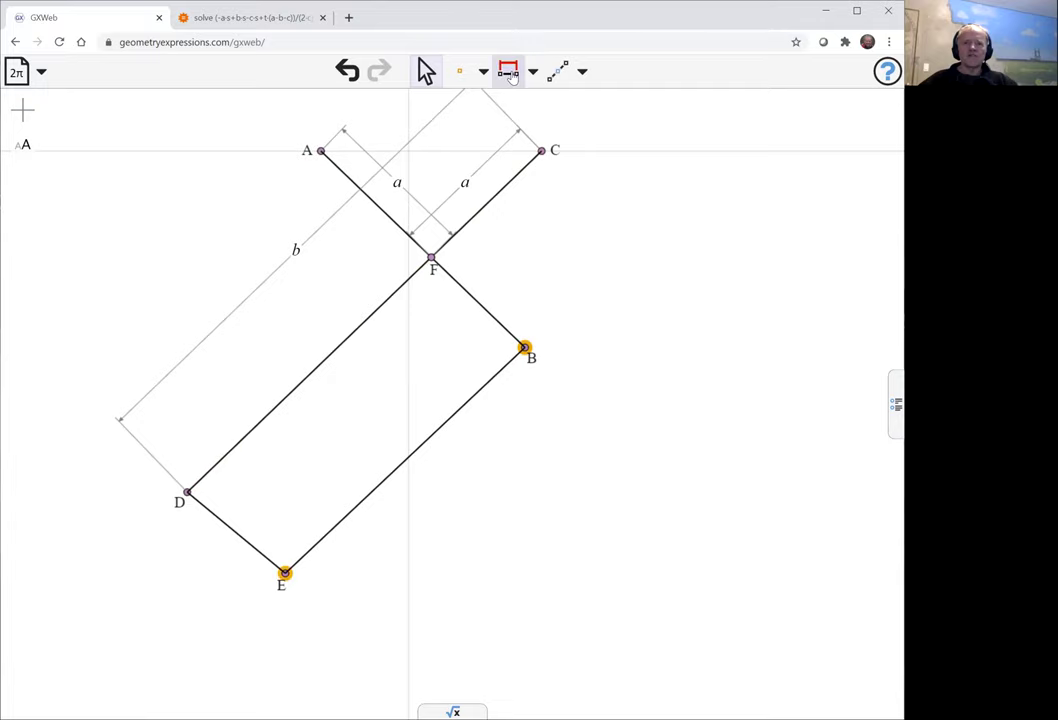
left_click(509, 72)
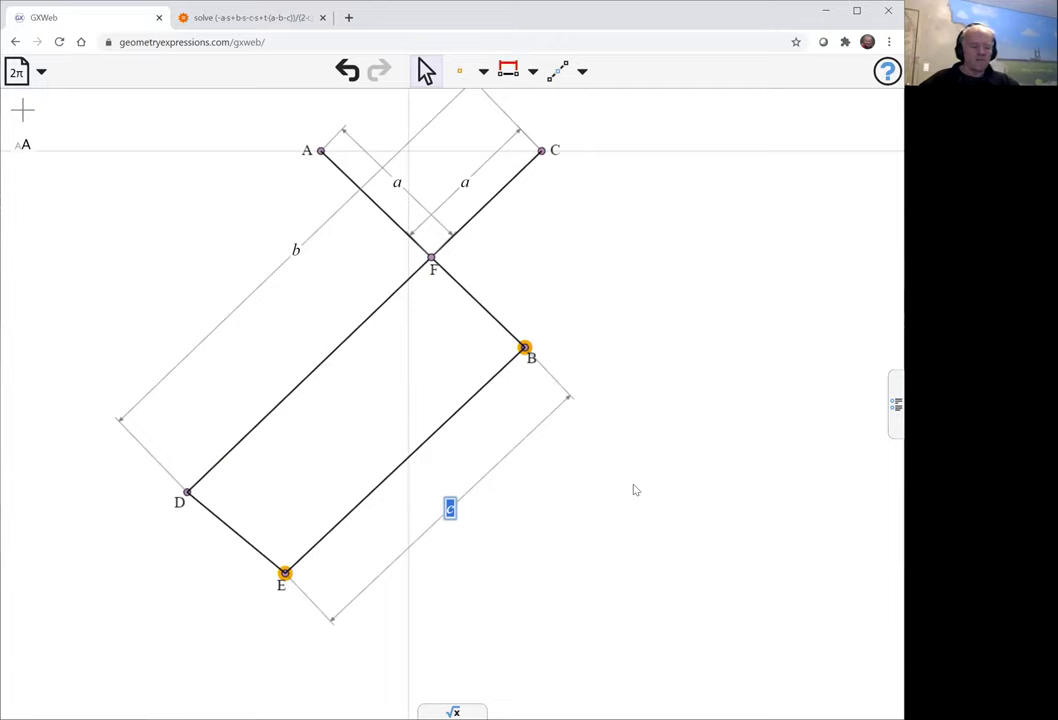
type("b")
type("-a")
key("Return")
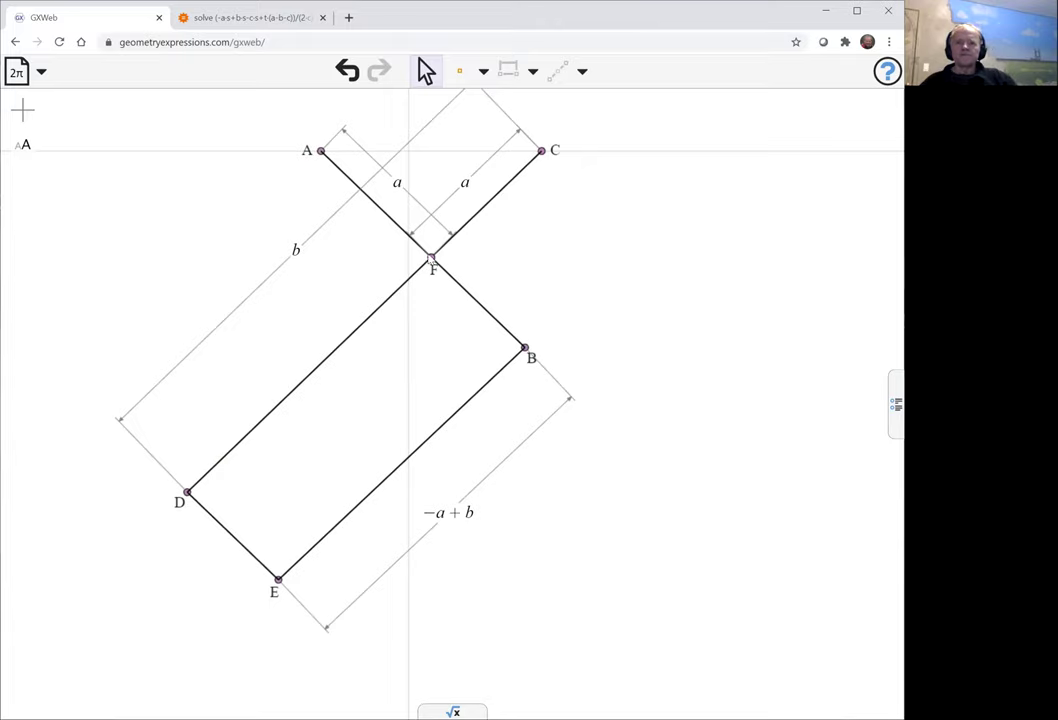
- Constrain segment AB to length c
left_click(431, 259)
left_click(519, 303)
left_click(487, 313)
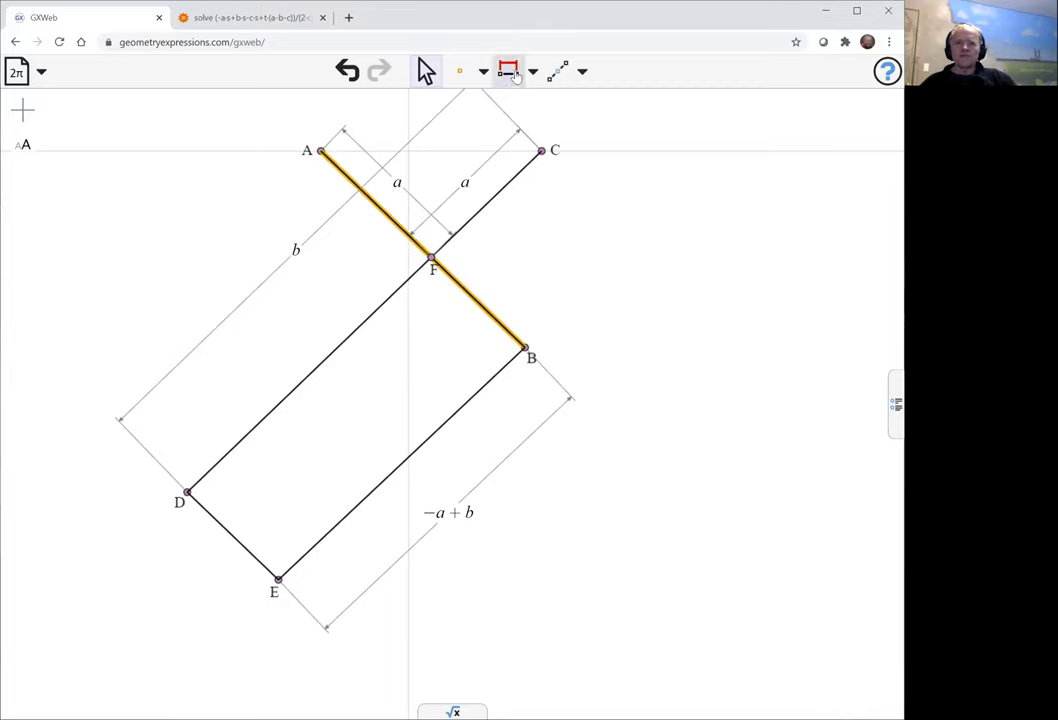
left_click(508, 70)
left_click(669, 283)
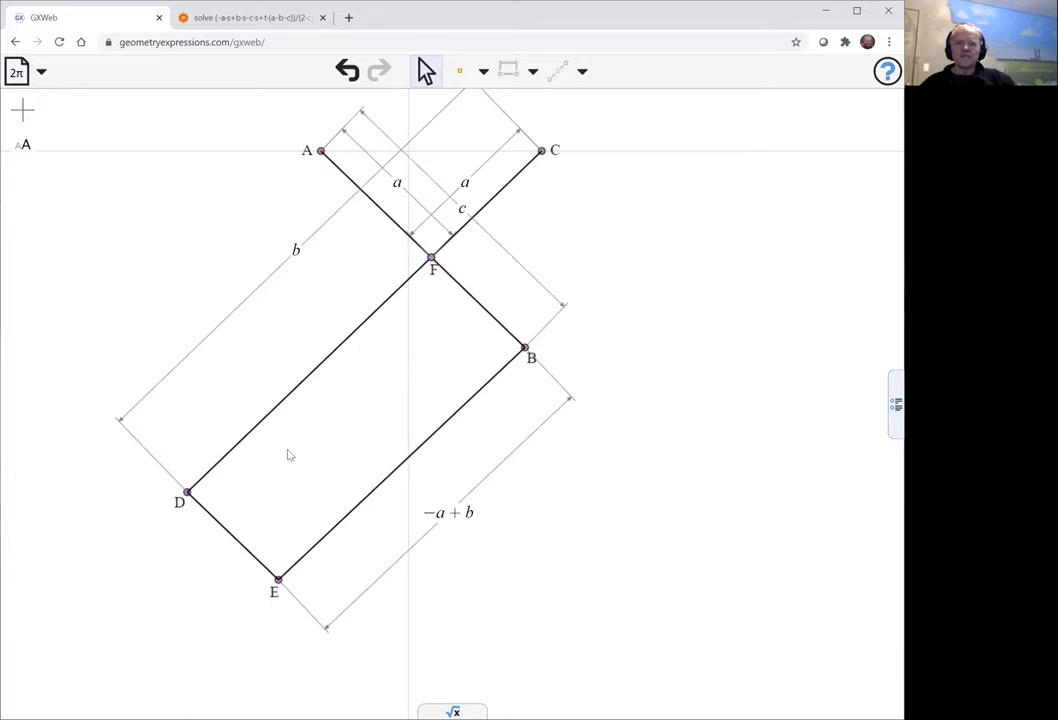
- Constrain DE to length c − a, then slide point C left to reshape the figure
left_click(188, 497)
left_click(279, 580, "shift")
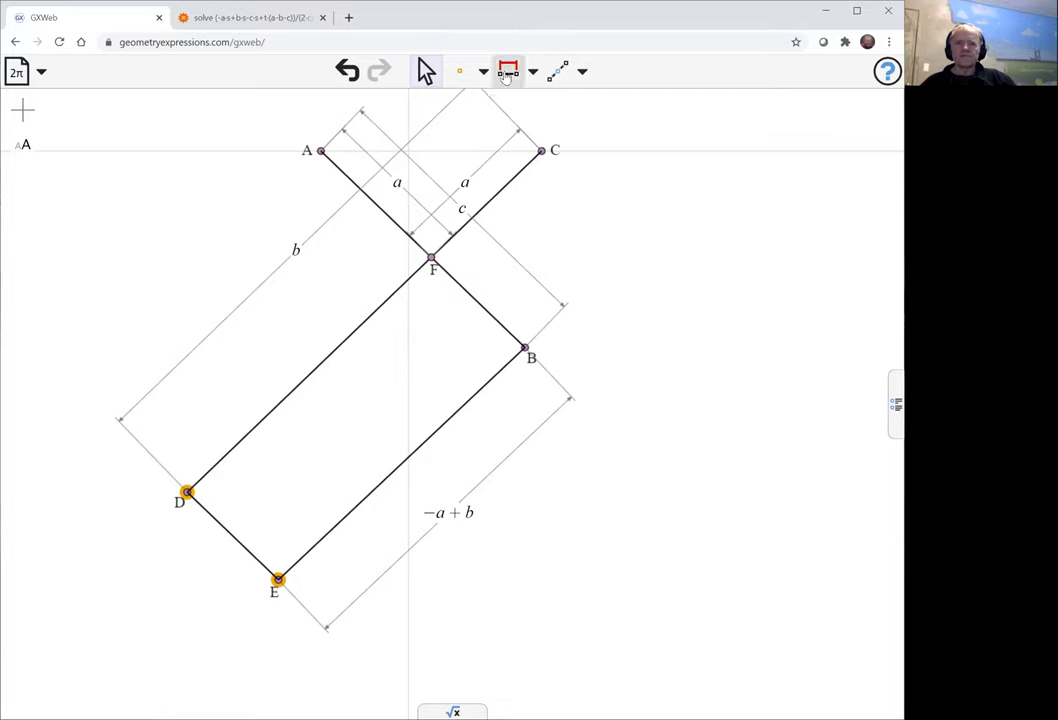
left_click(507, 72)
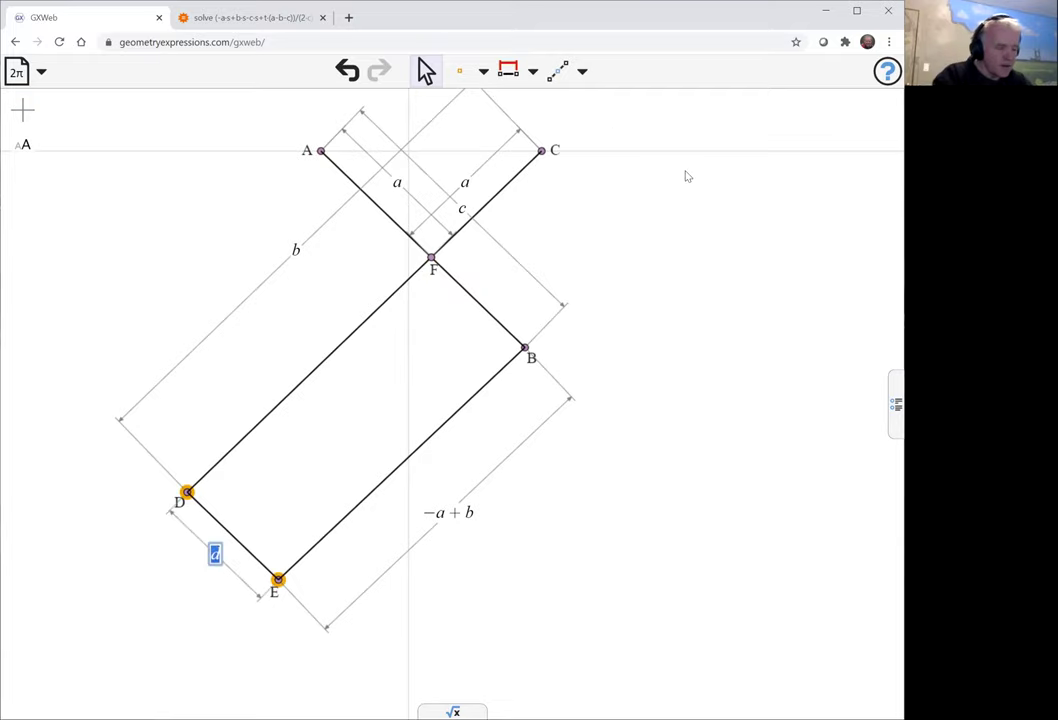
type("c-a")
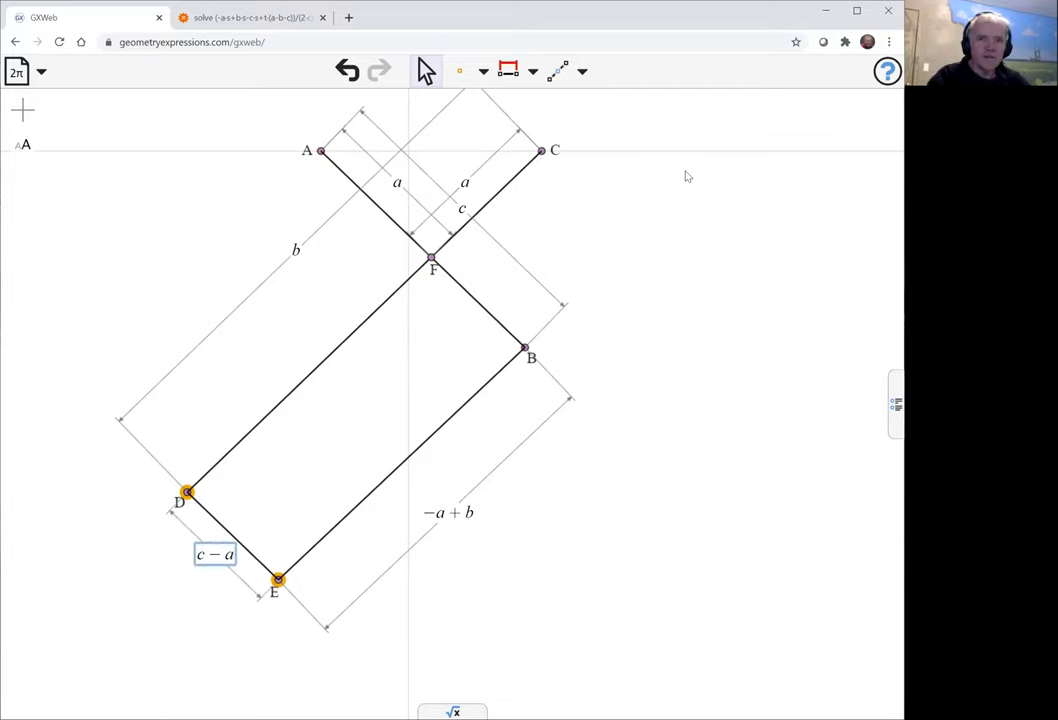
key("Return")
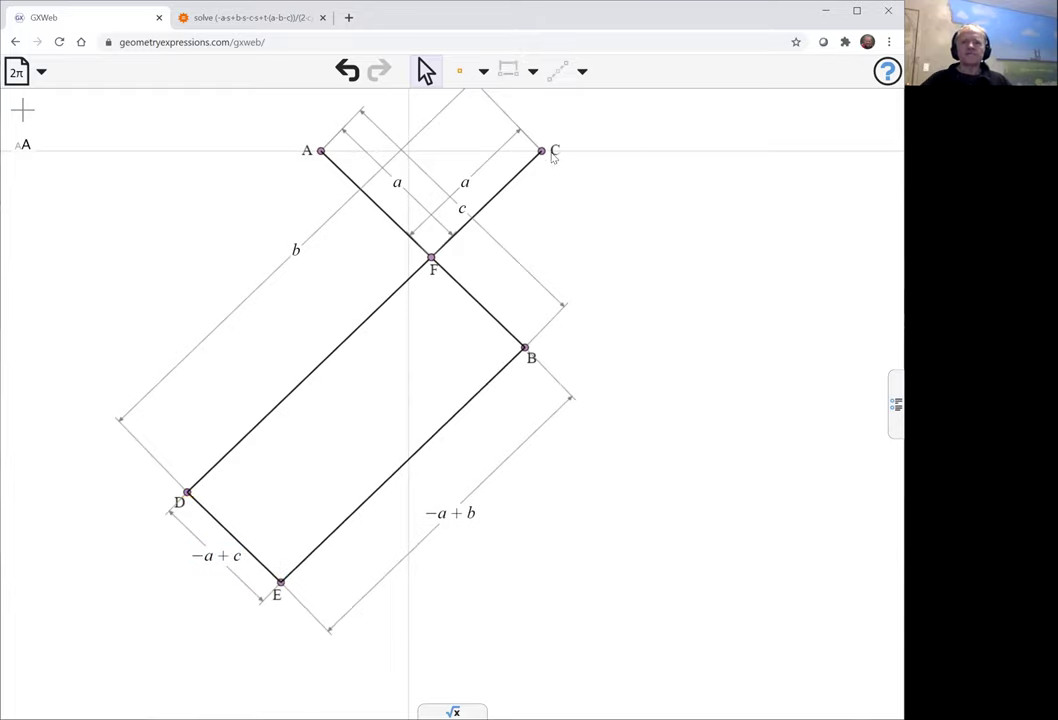
left_click_drag(541, 150, 570, 158)
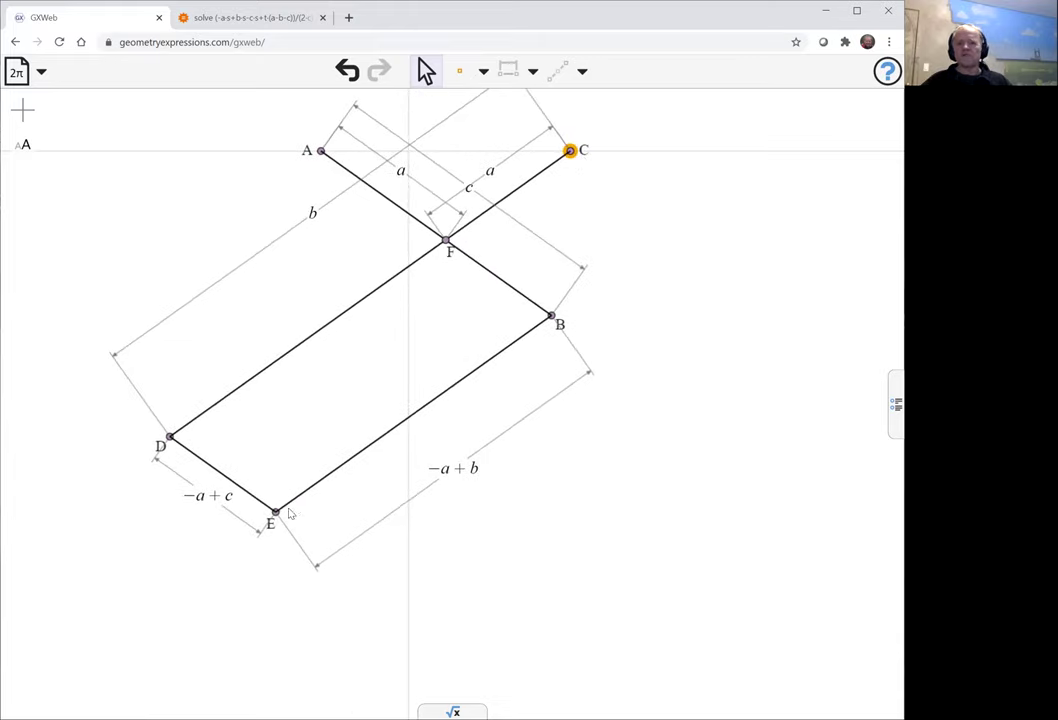
- Check constraint options for C, E and the y-axis without applying one, then drag A right
left_click(275, 513)
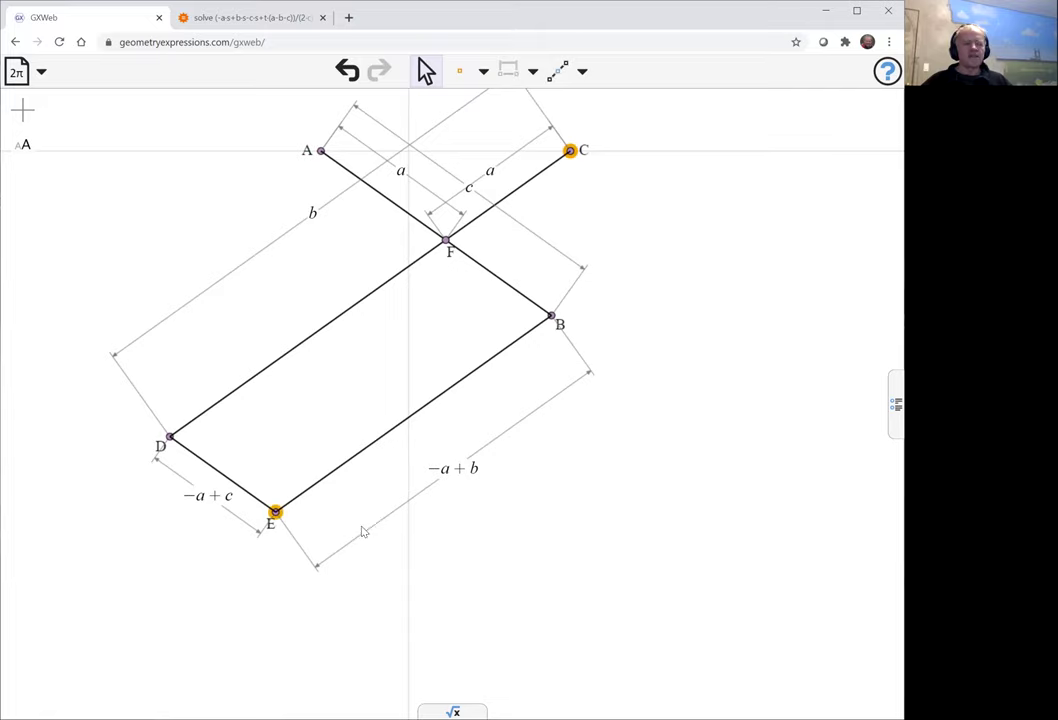
left_click(408, 470)
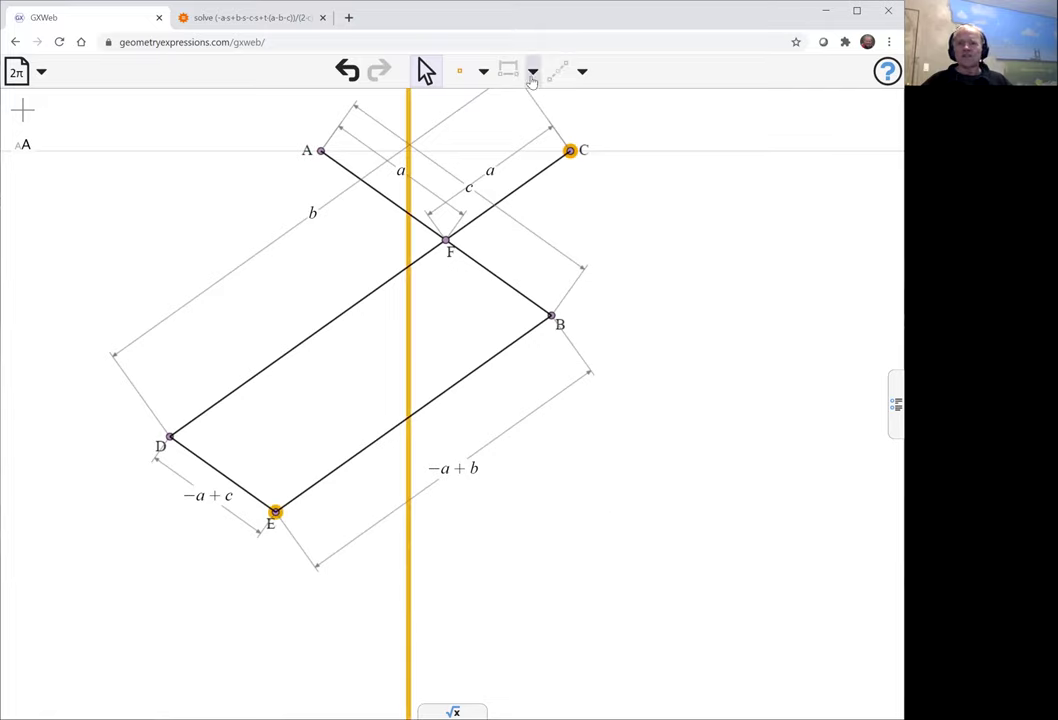
left_click(532, 73)
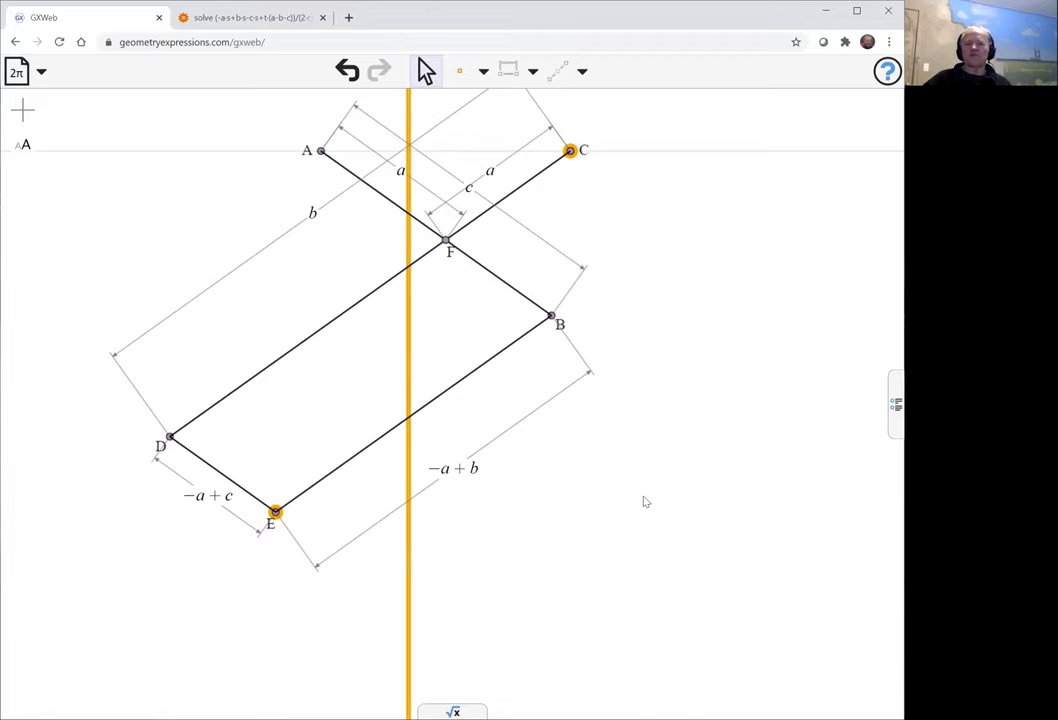
left_click(645, 502)
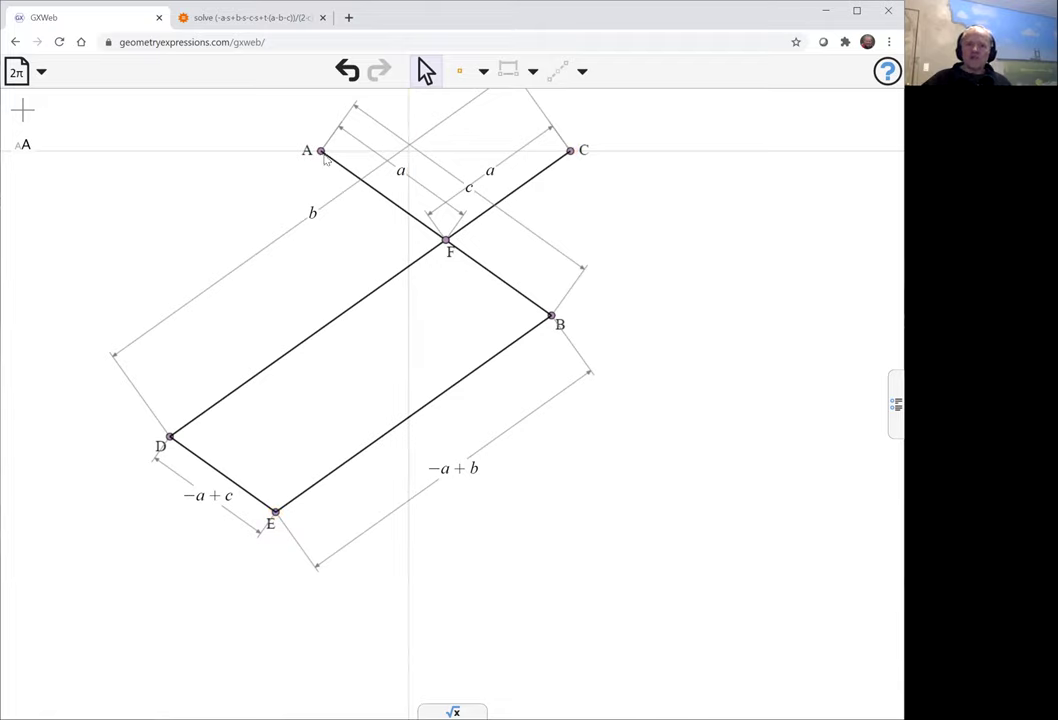
left_click_drag(323, 155, 352, 153)
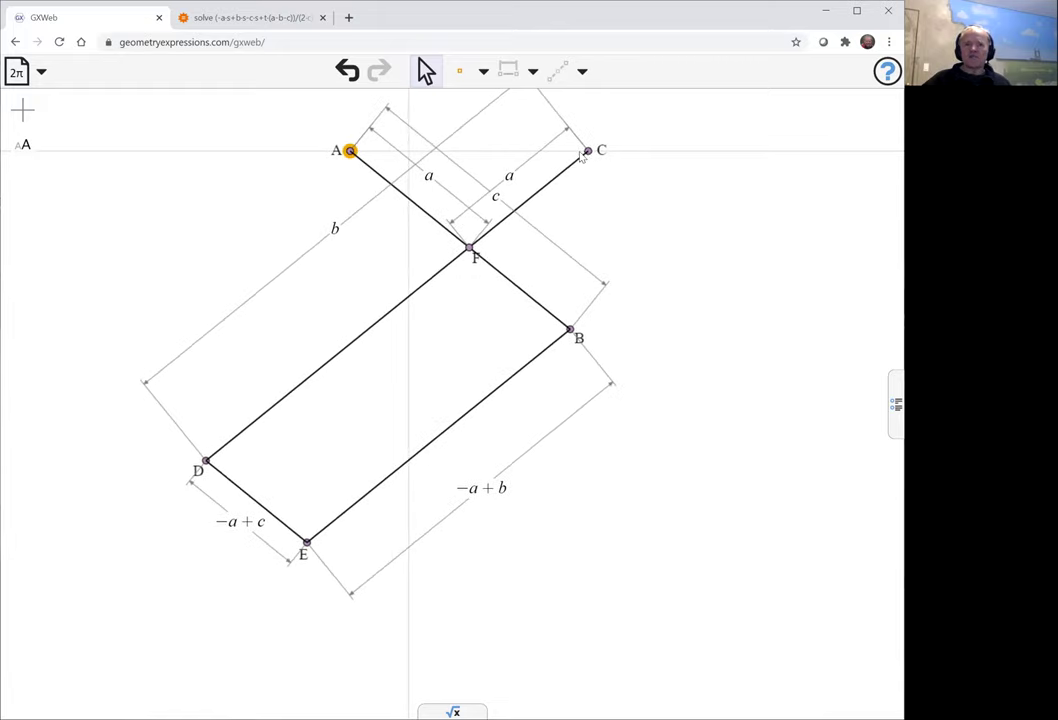
- Pin point A to the horizontal line with position parameter t
mouse_move(588, 151)
left_mouse_down()
mouse_move(567, 153)
mouse_move(577, 155)
left_mouse_up()
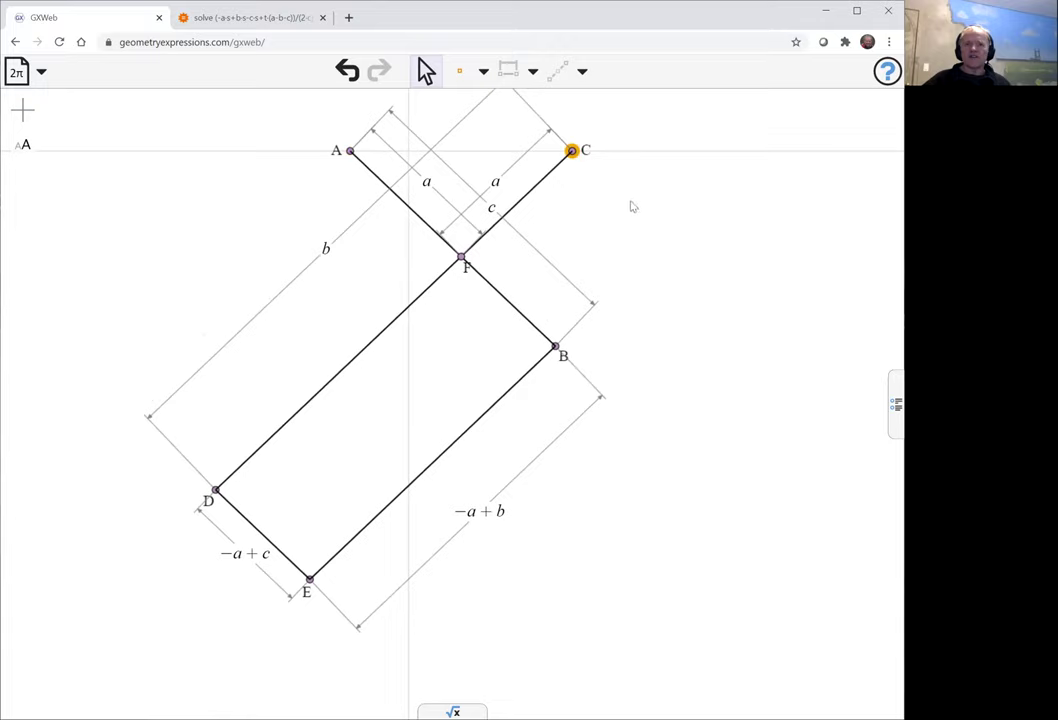
left_click(456, 201)
left_click(350, 150)
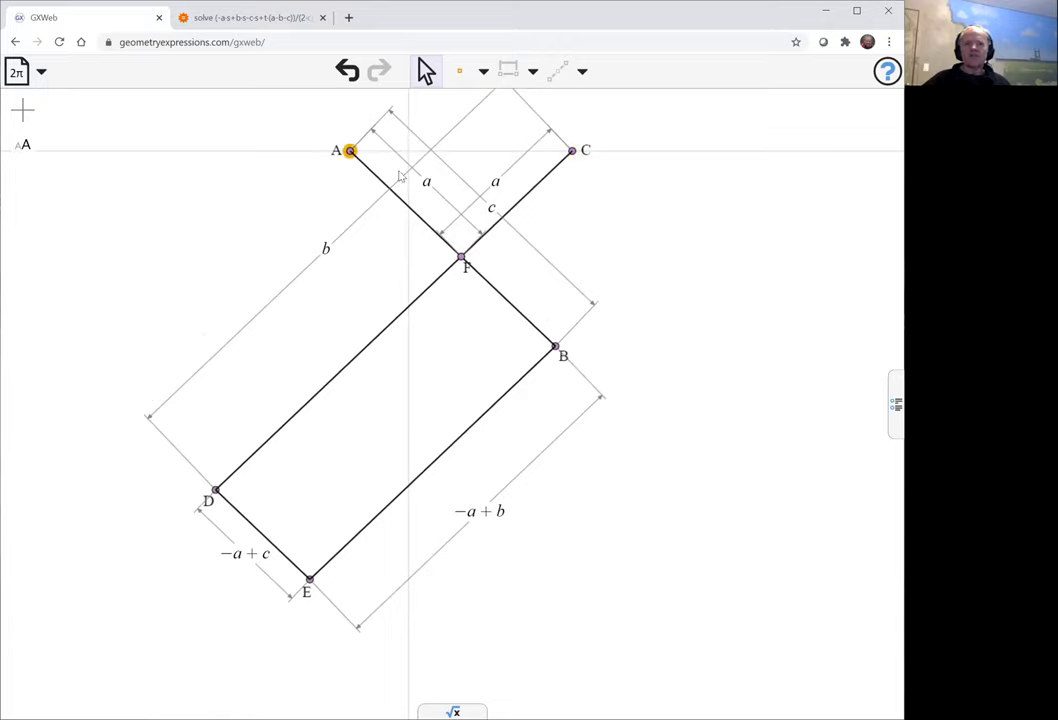
left_click(256, 151)
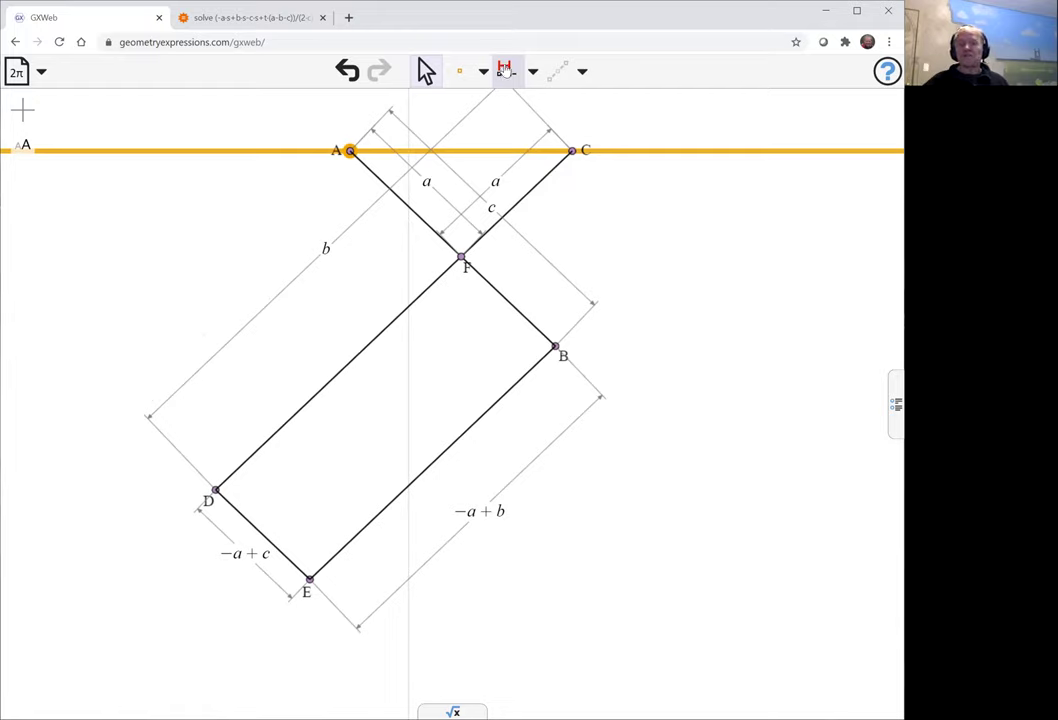
left_click(505, 70)
left_click(632, 222)
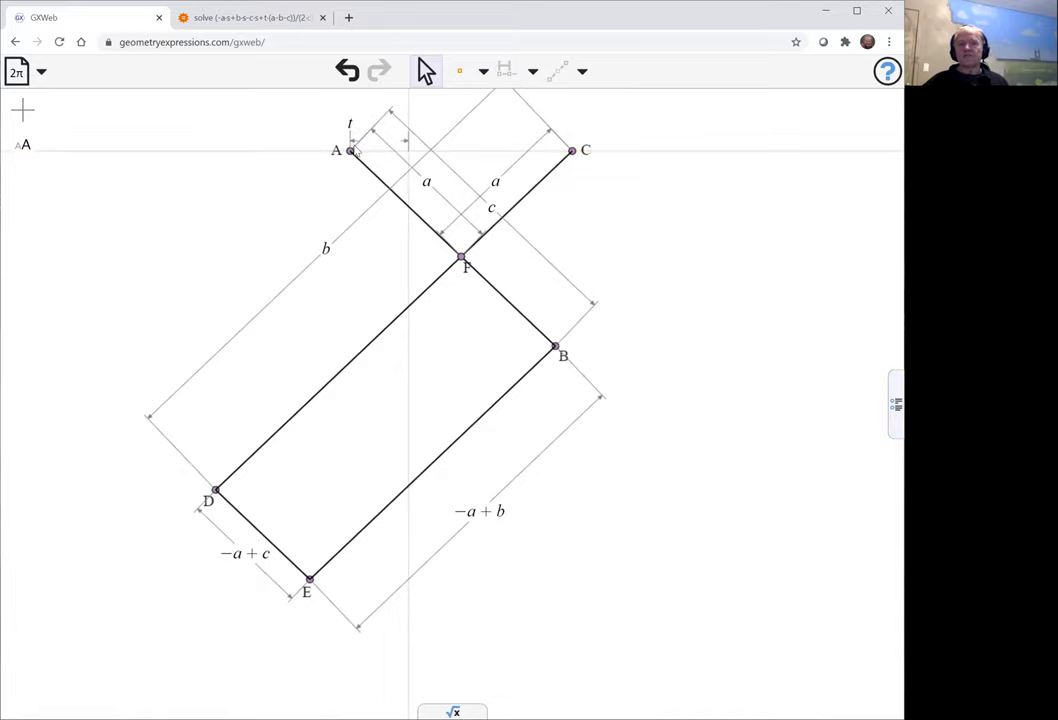
- Pin point C to the horizontal line with position parameter s
left_click(572, 151)
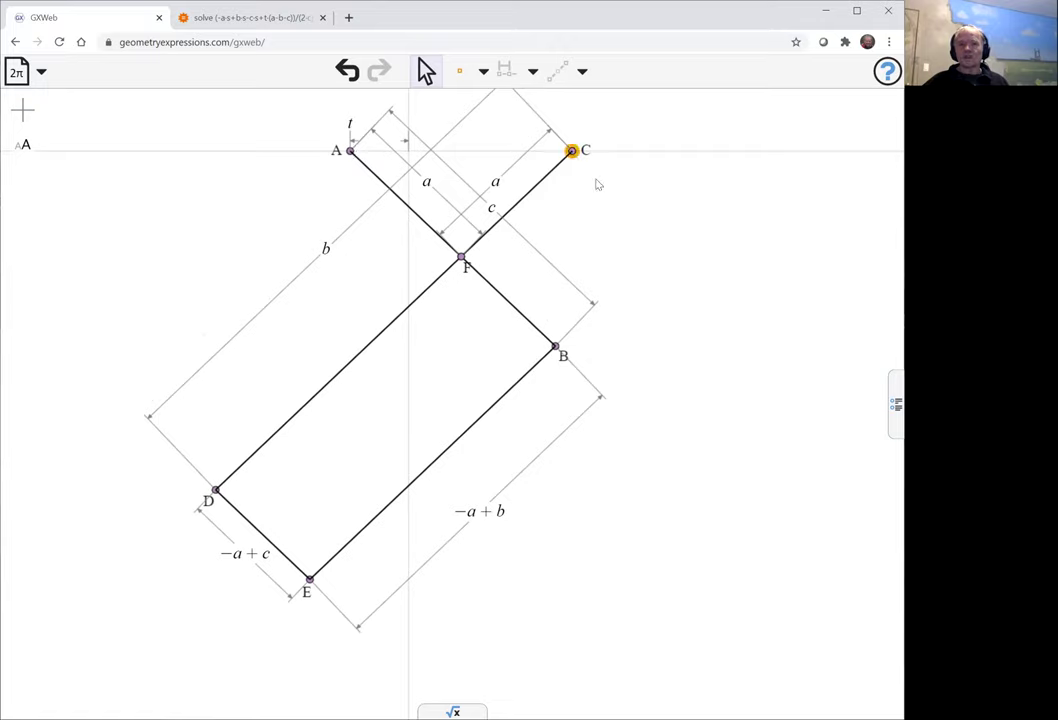
left_click(641, 152, "shift")
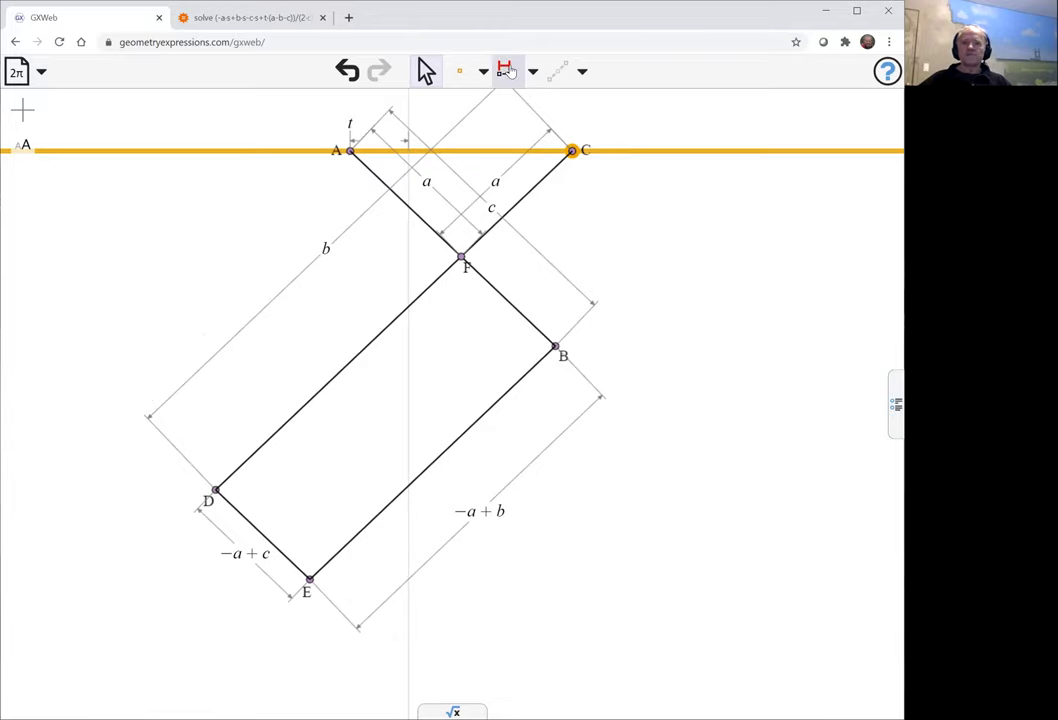
left_click(505, 69)
left_click(650, 153)
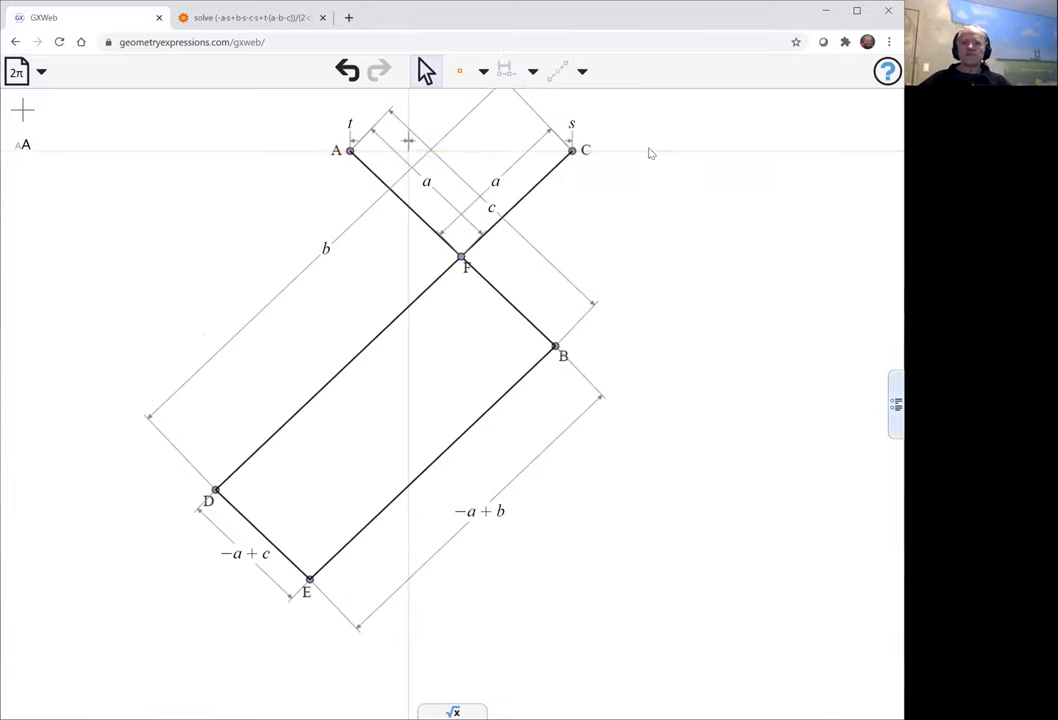
left_click(572, 151)
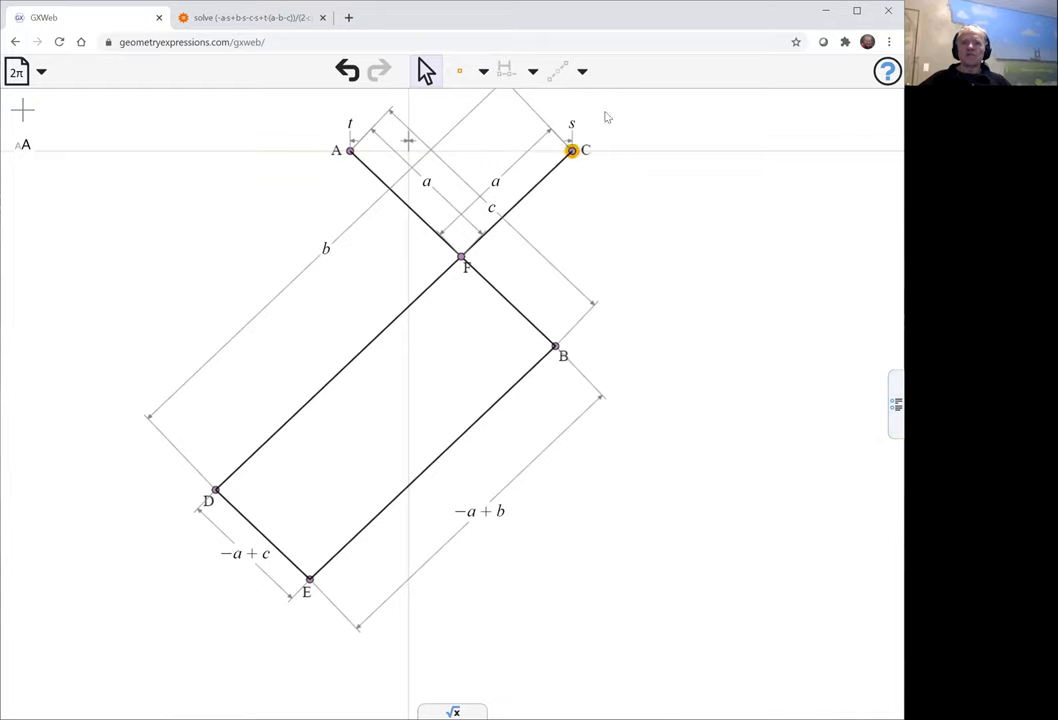
left_click(556, 151)
- Enter distance(E, YAXIS) in the algebra panel, picking the y-axis from the canvas
scroll(631, 529, "down", 4)
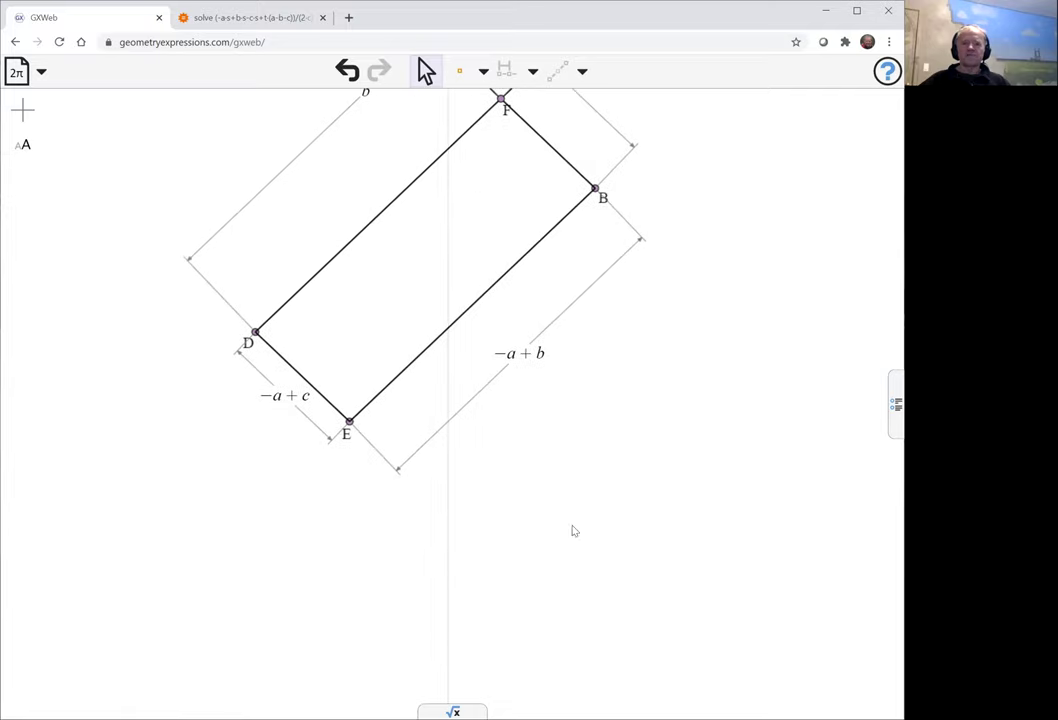
left_click(453, 712)
left_click(48, 490)
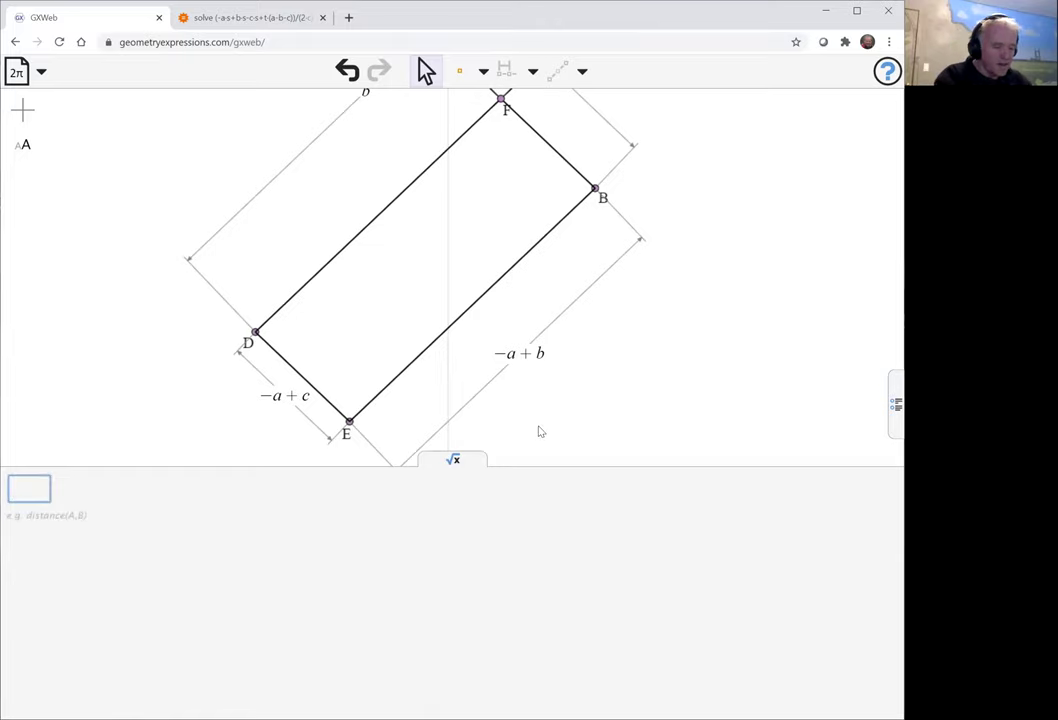
type("distance")
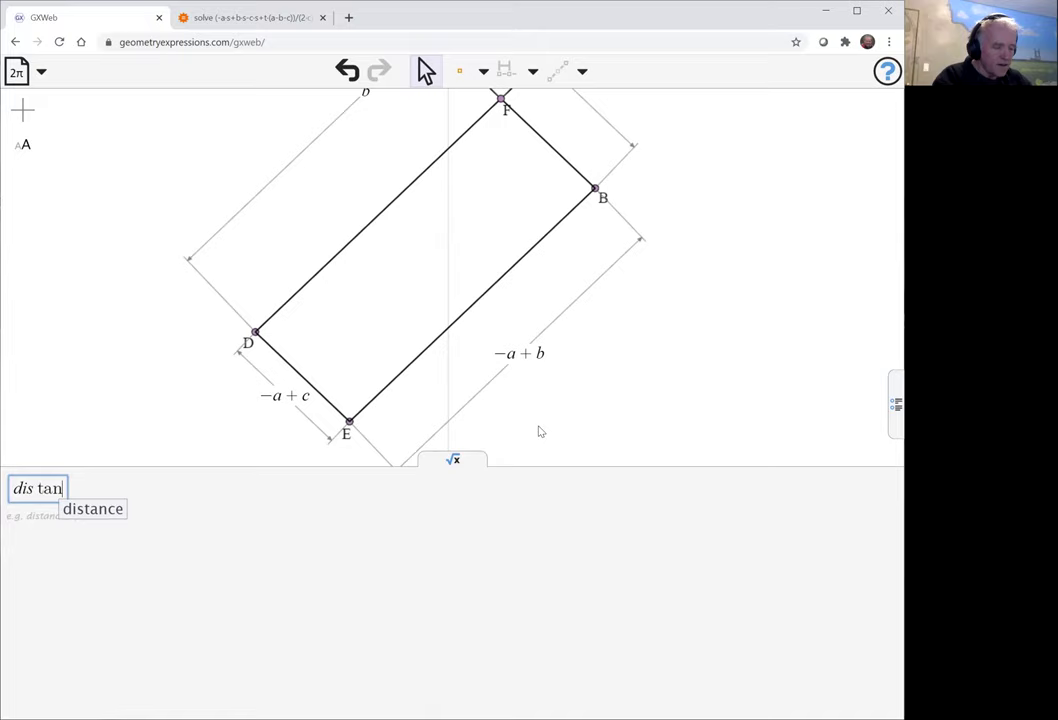
type("(E,")
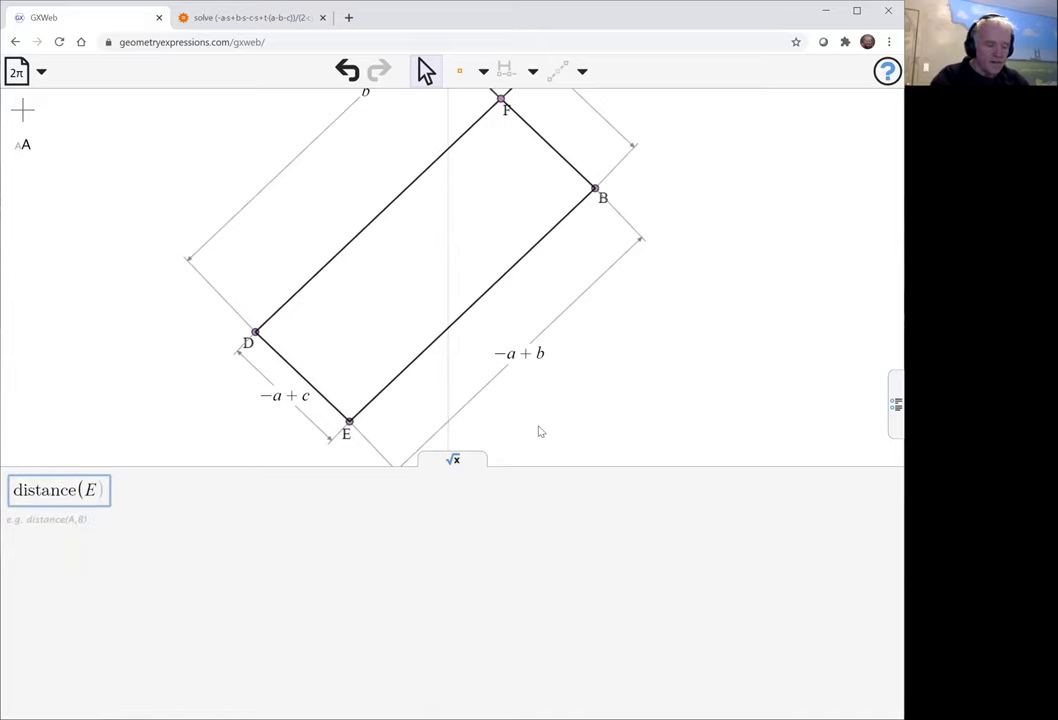
left_click(448, 259)
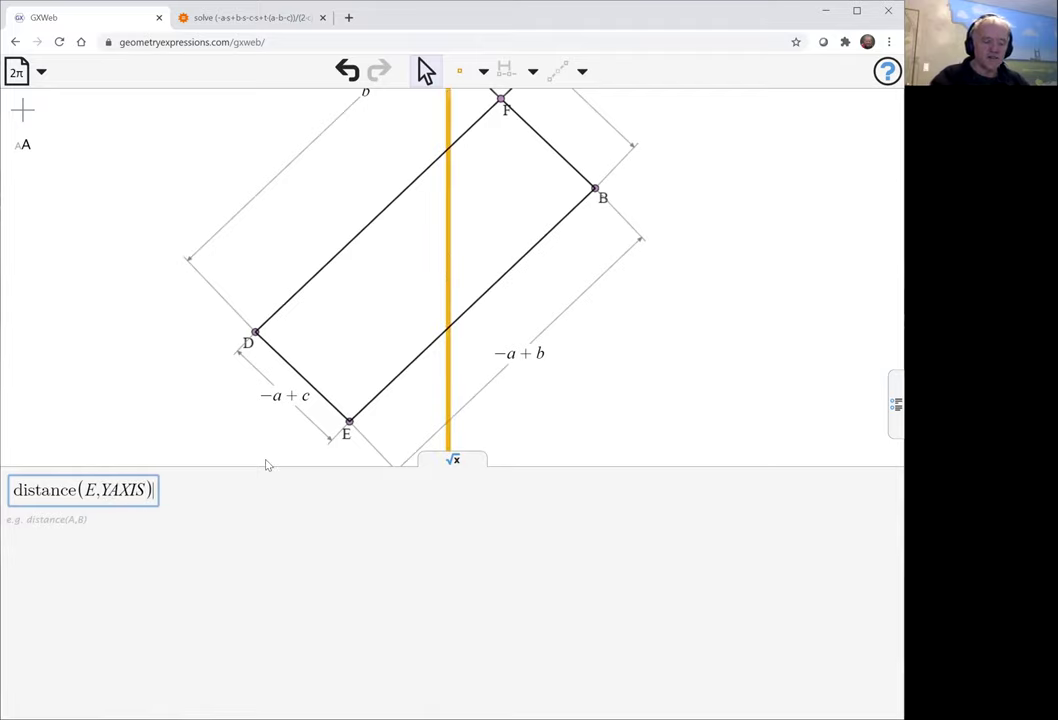
key("Return")
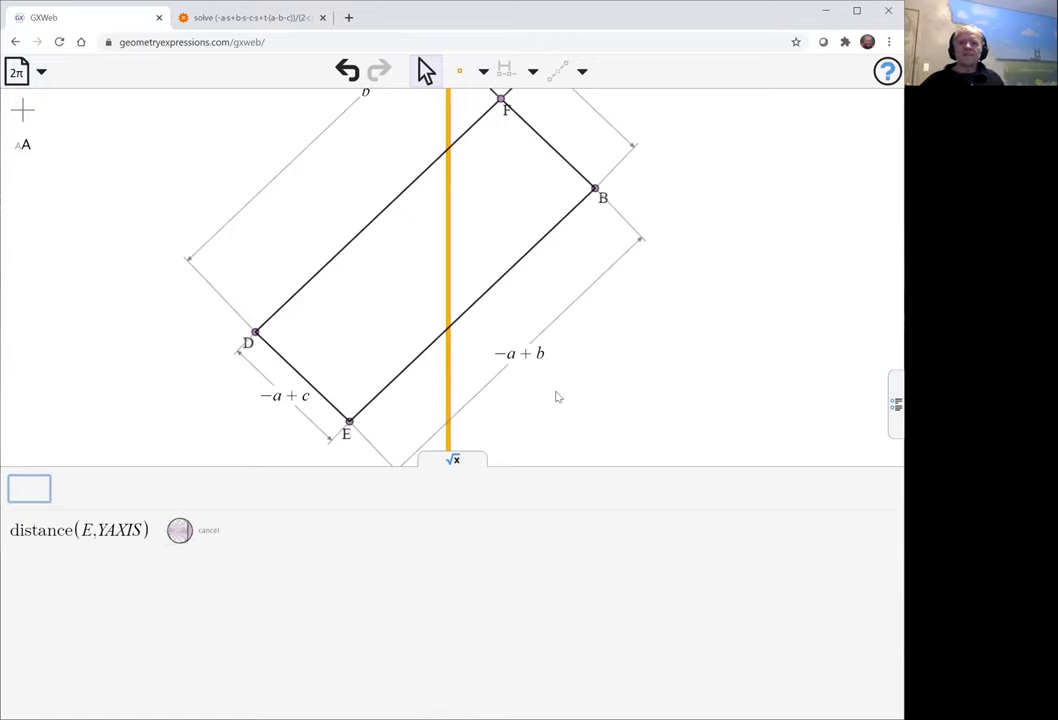
scroll(630, 359, "down", 1)
scroll(630, 359, "down", 1)
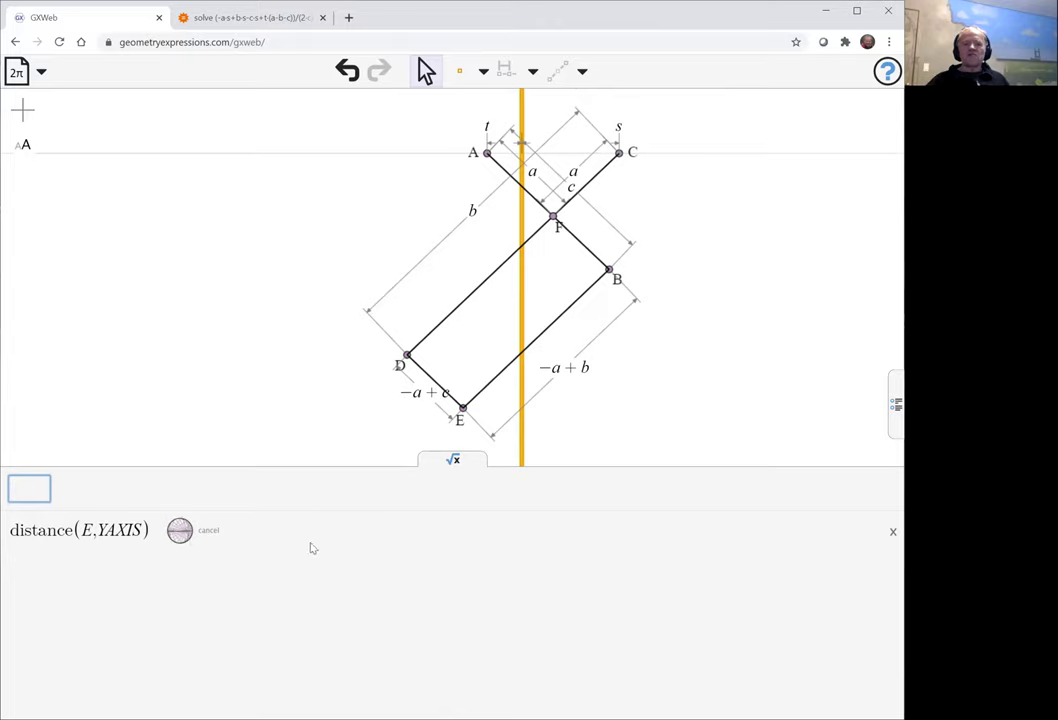
- Cancel the distance calculation and drag the t slider to about −0.662 to reshape the linkage
left_click(211, 535)
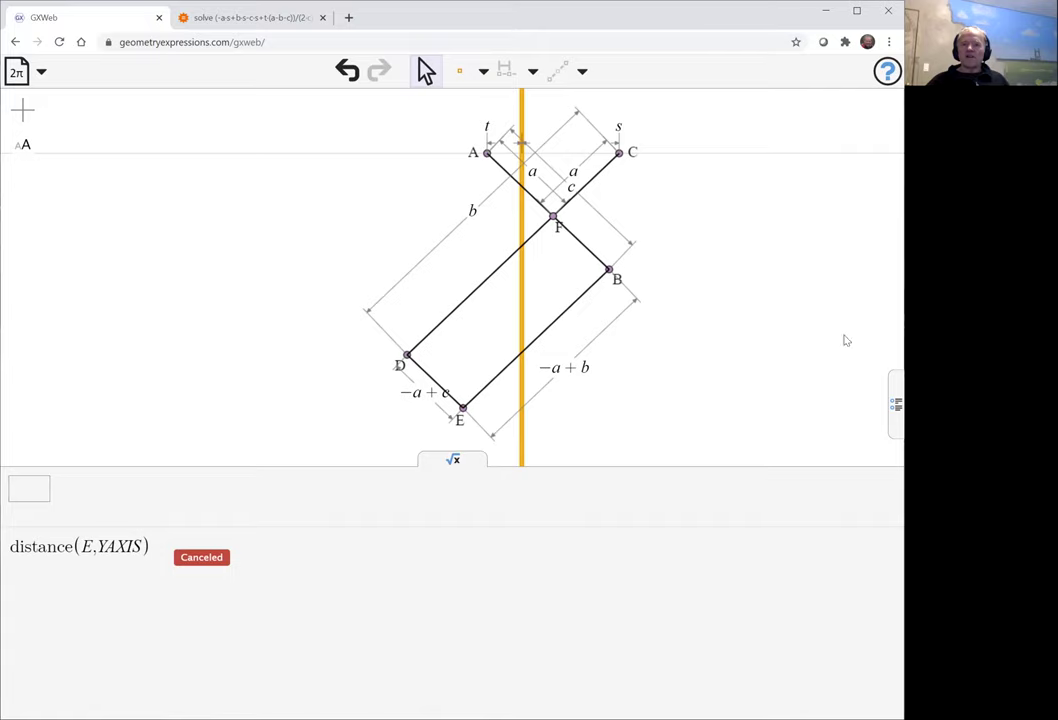
left_click(891, 390)
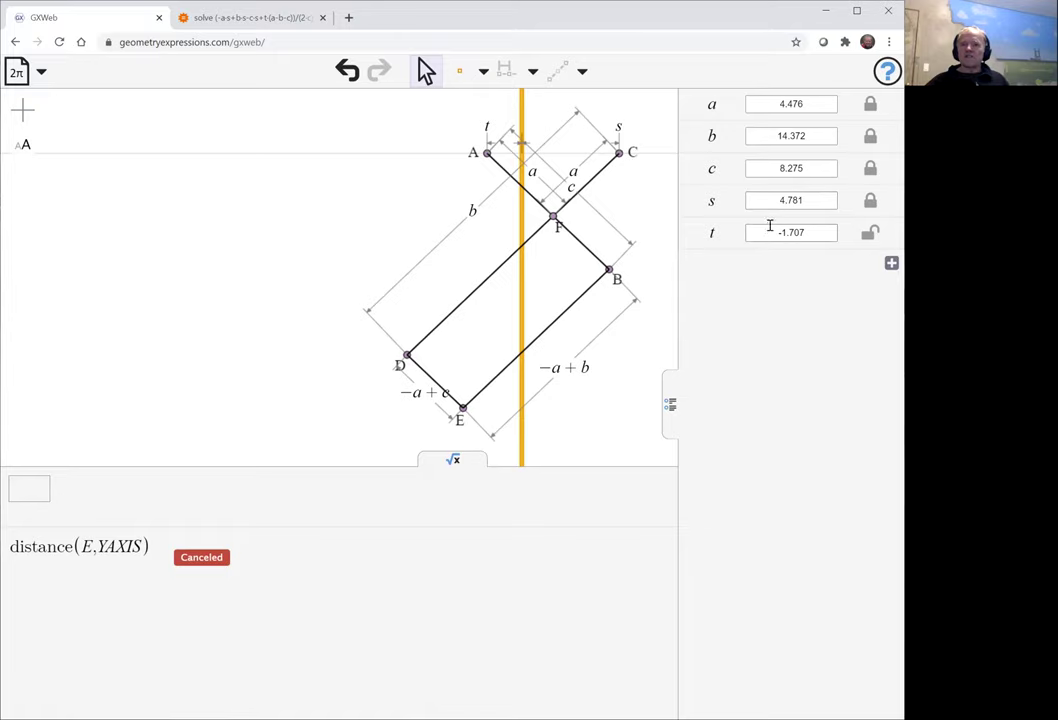
left_click(770, 231)
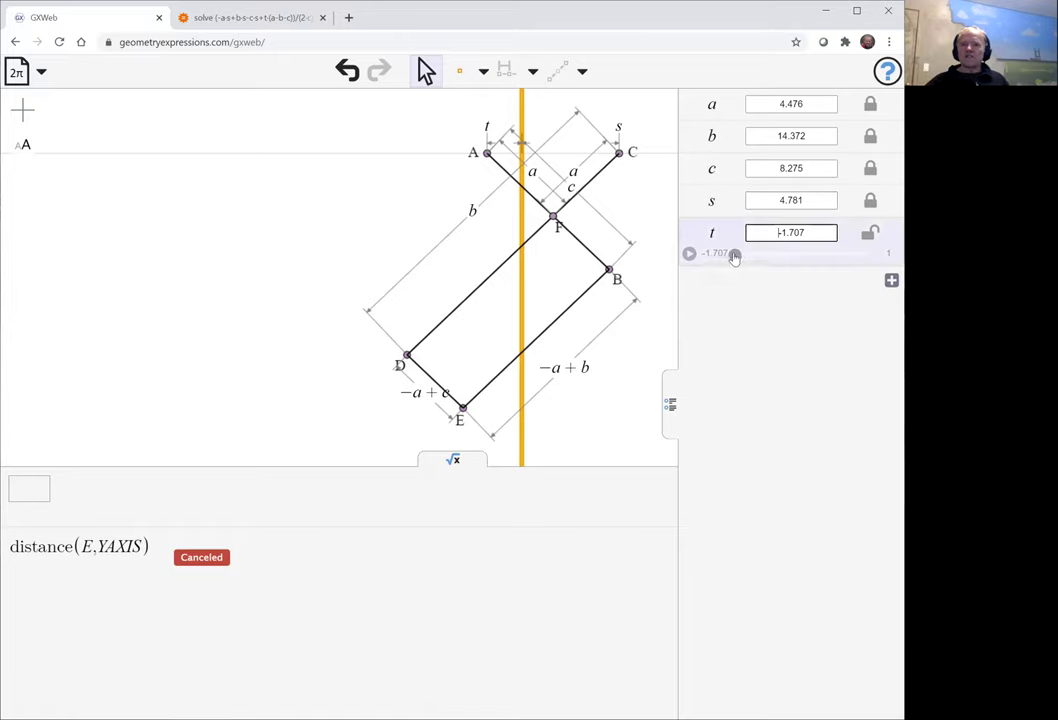
left_click_drag(735, 255, 818, 267)
left_click(480, 462)
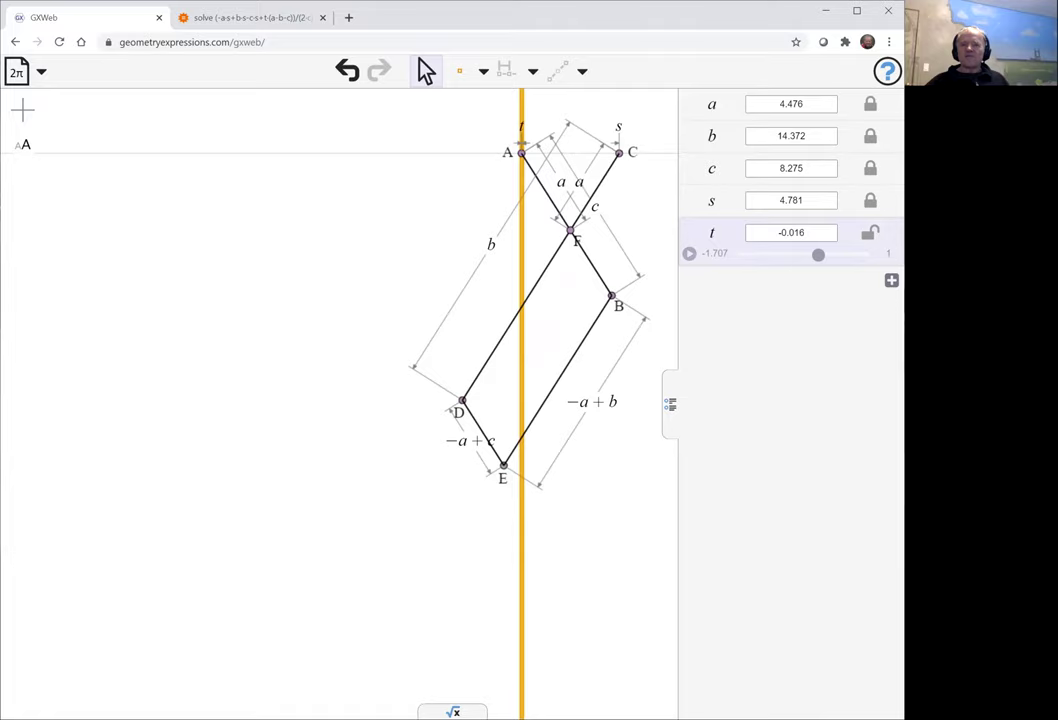
left_click_drag(822, 255, 786, 256)
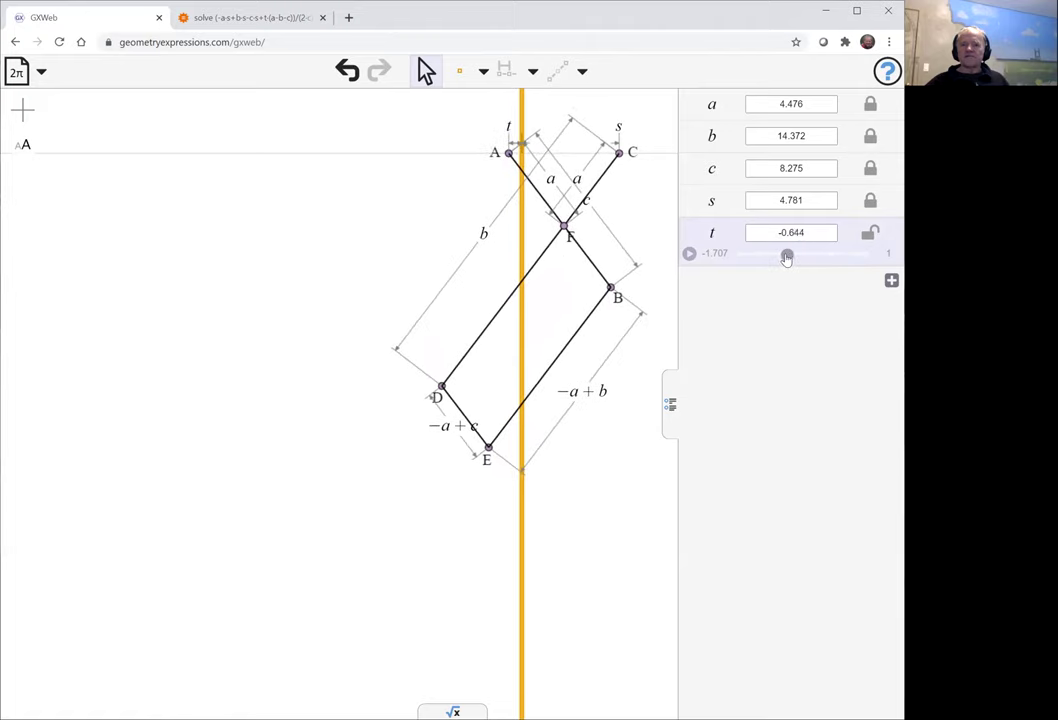
- Delete the −a + b and −a + c length dimensions on BE and DE
left_click(590, 395)
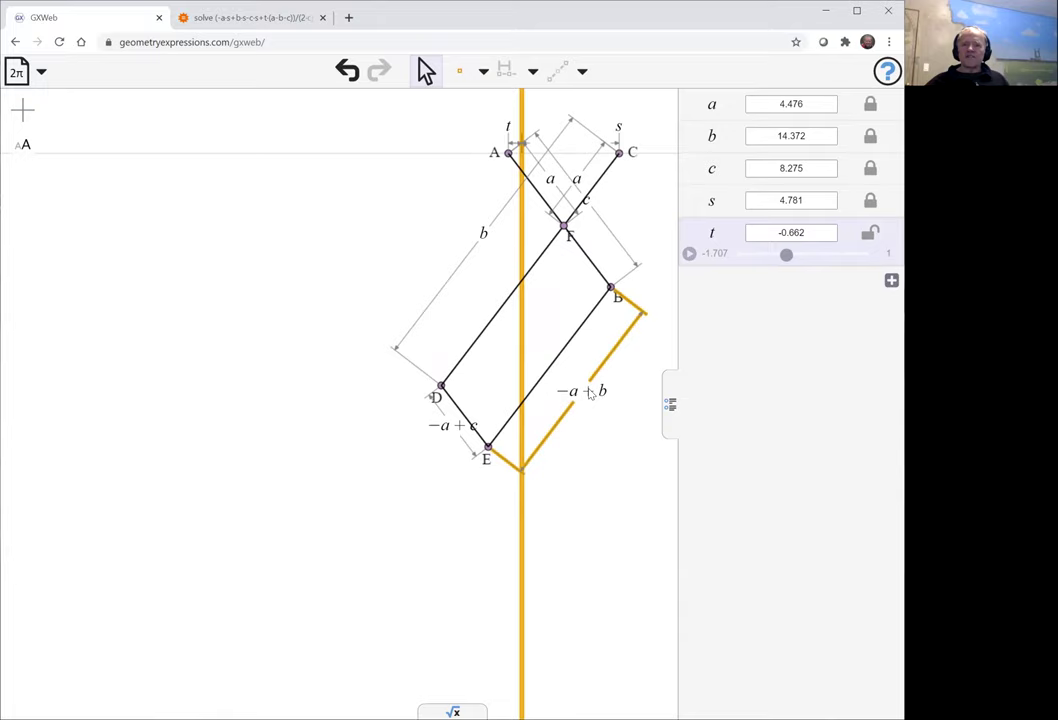
right_click(590, 395)
left_click(617, 373)
left_click(448, 429)
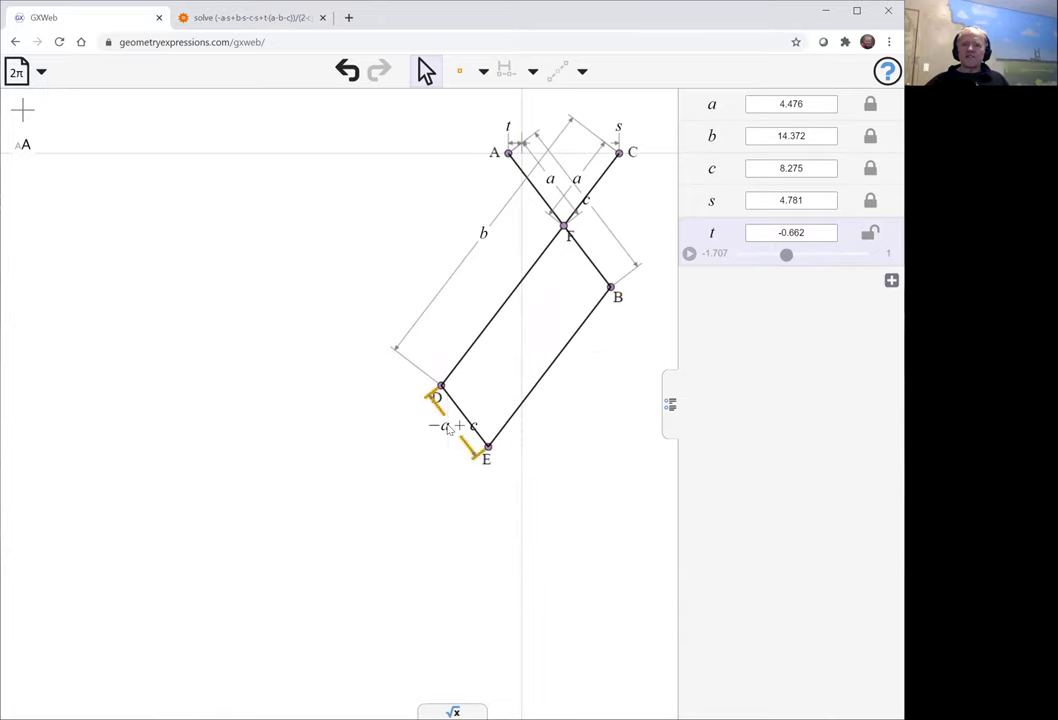
right_click(448, 429)
left_click(484, 409)
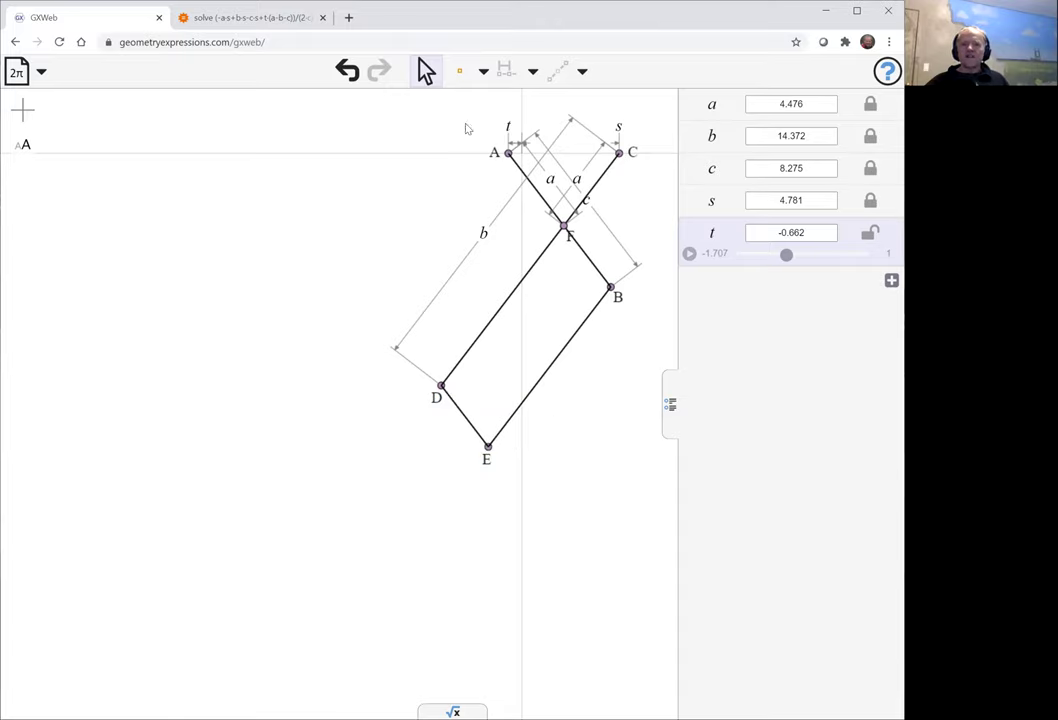
- Make line DC parallel to EB and line AB parallel to DE
left_click(545, 267)
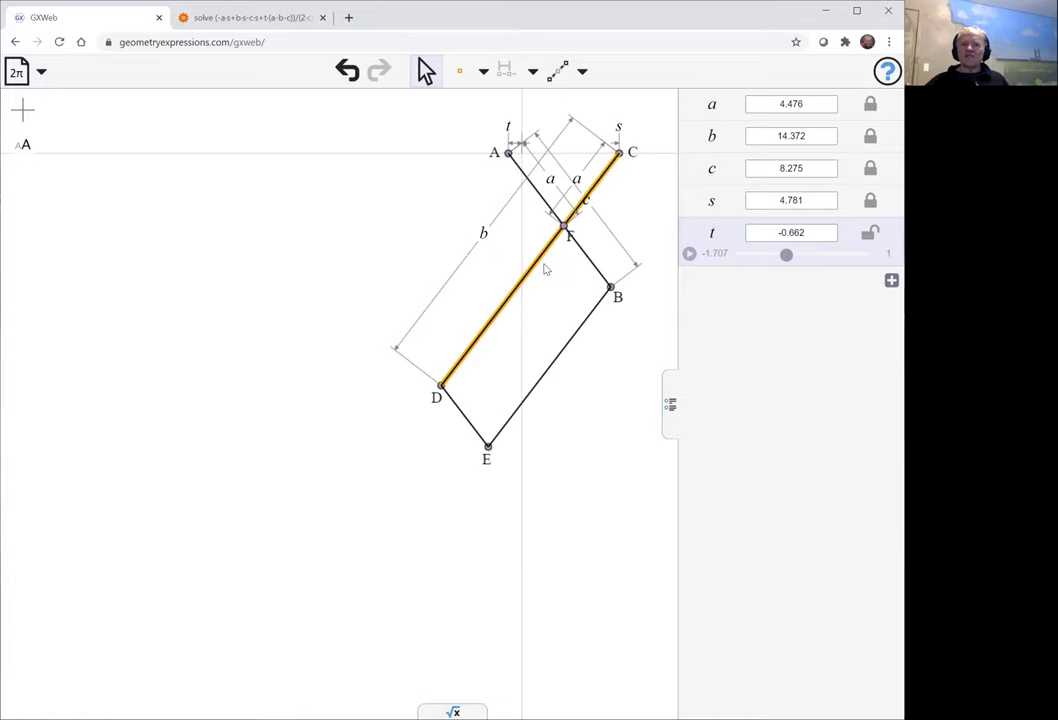
left_click(572, 351, "shift")
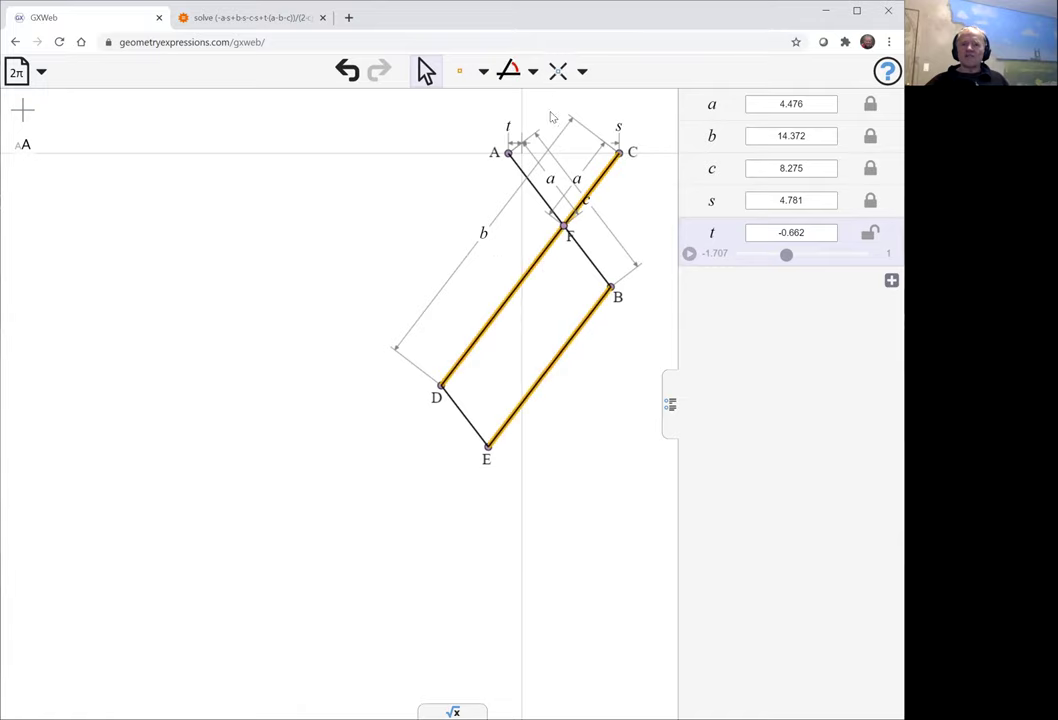
left_click(531, 69)
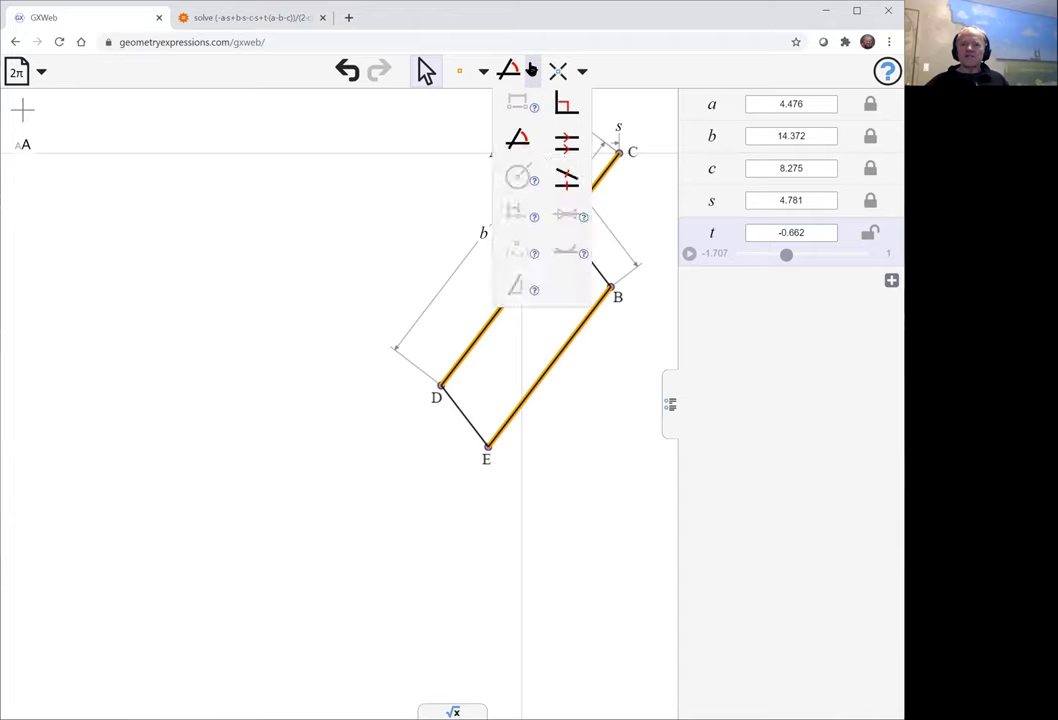
left_click(567, 142)
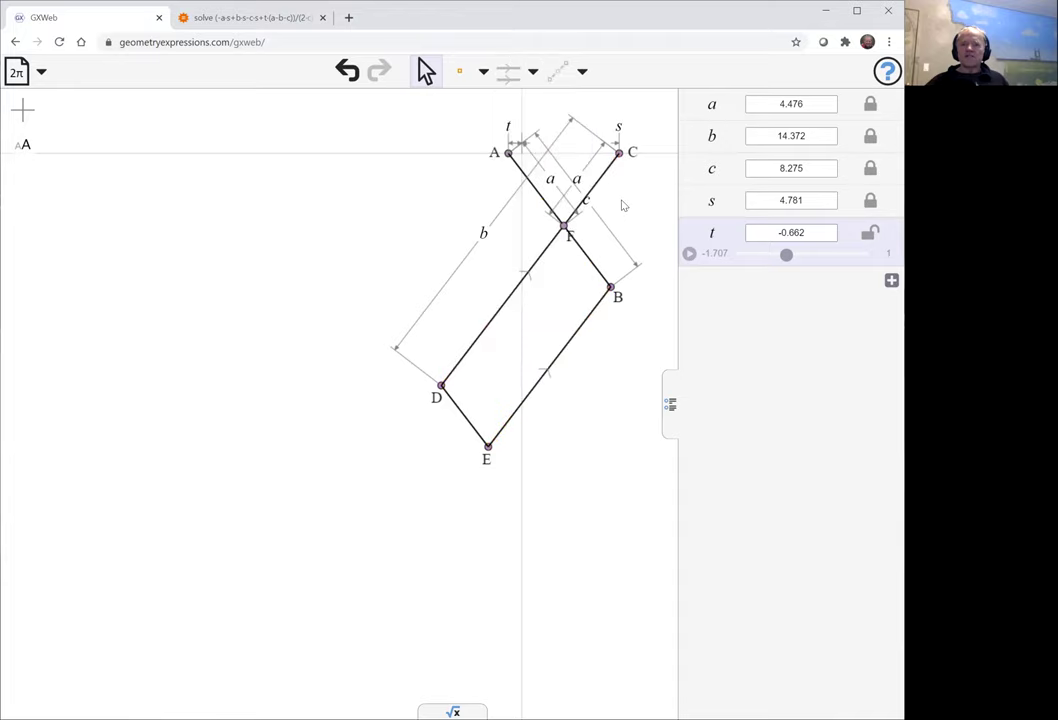
left_click(589, 262)
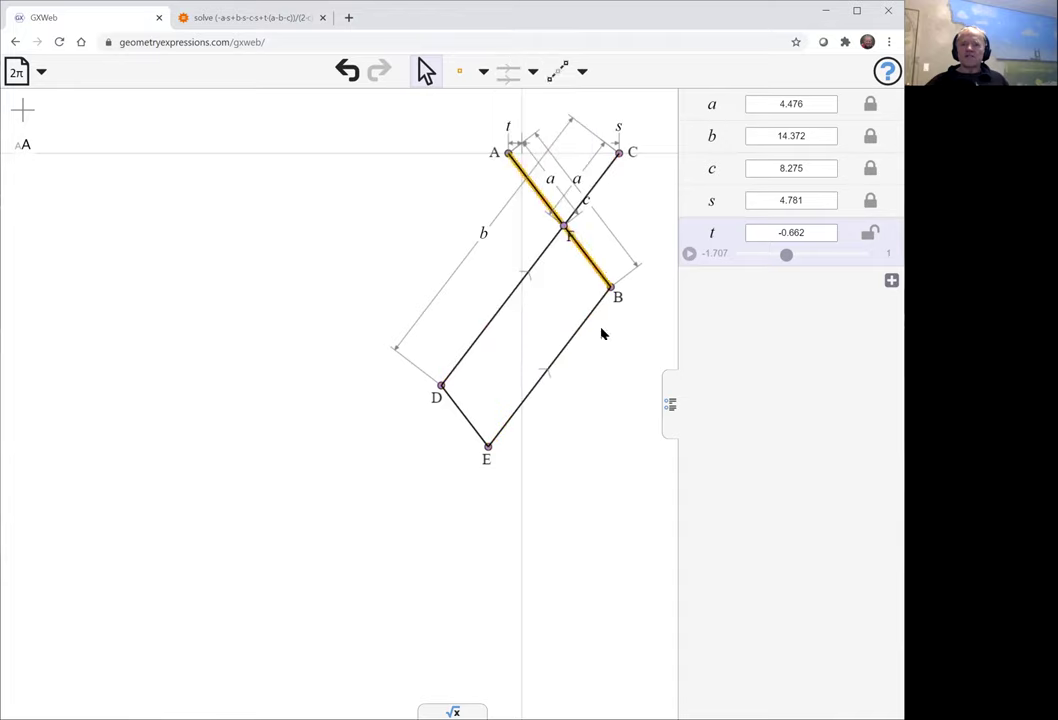
left_click(466, 419)
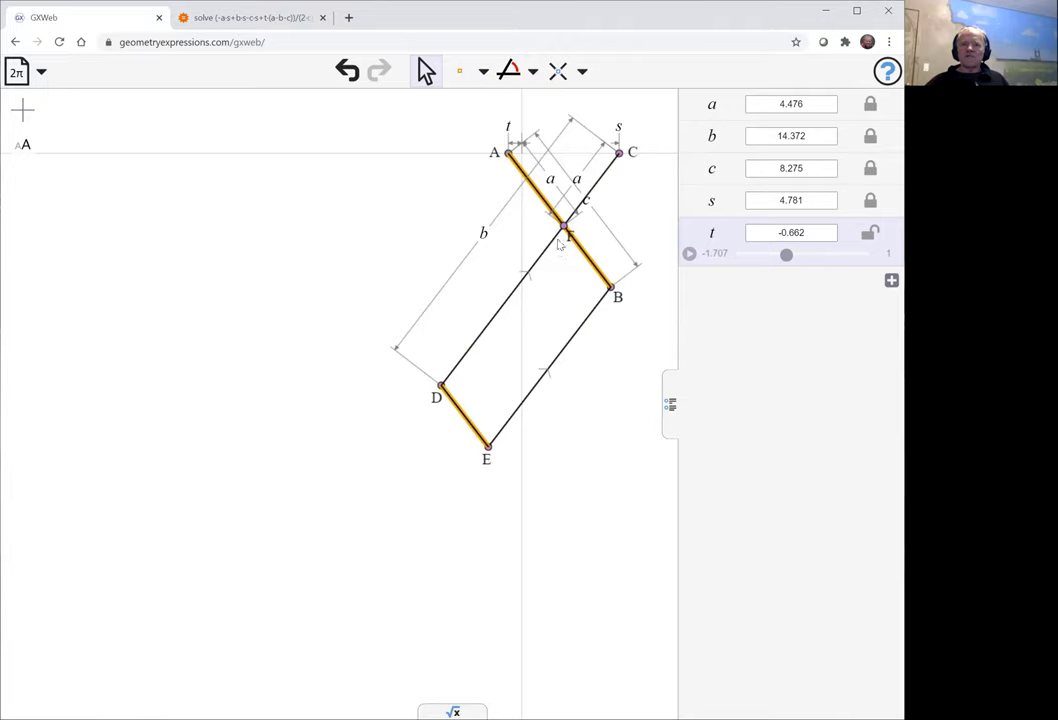
left_click(535, 80)
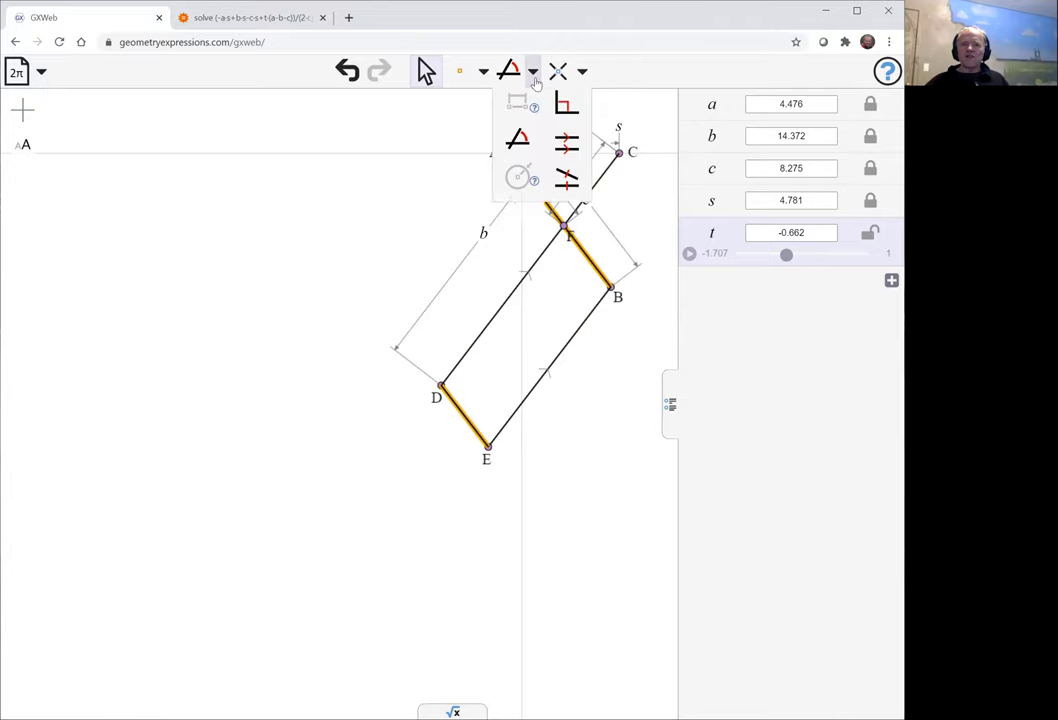
left_click(567, 143)
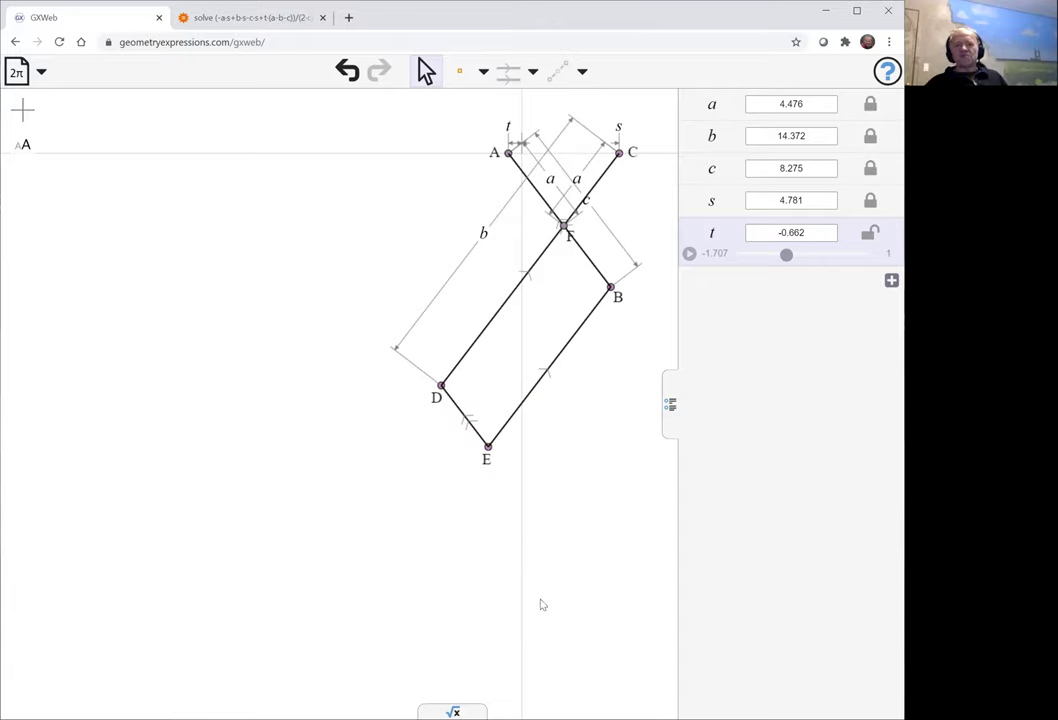
left_click(453, 712)
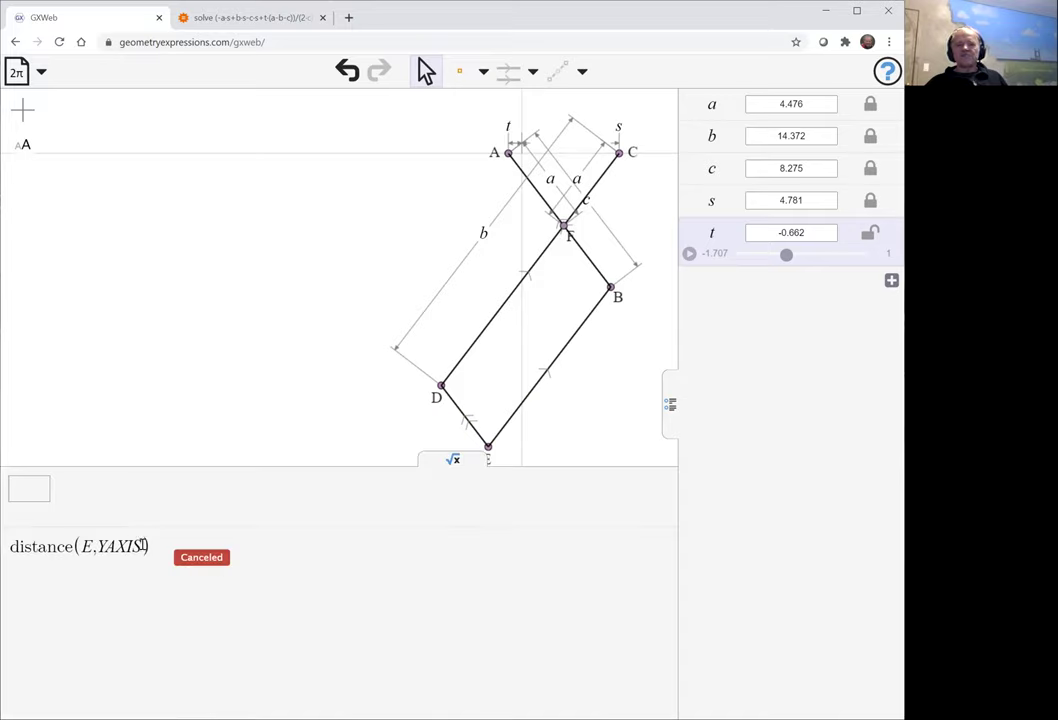
- Re-enter distance(E,YAXIS), evaluate it symbolically, and copy the resulting expression as text
left_click_drag(152, 546, 9, 549)
key("ctrl+c")
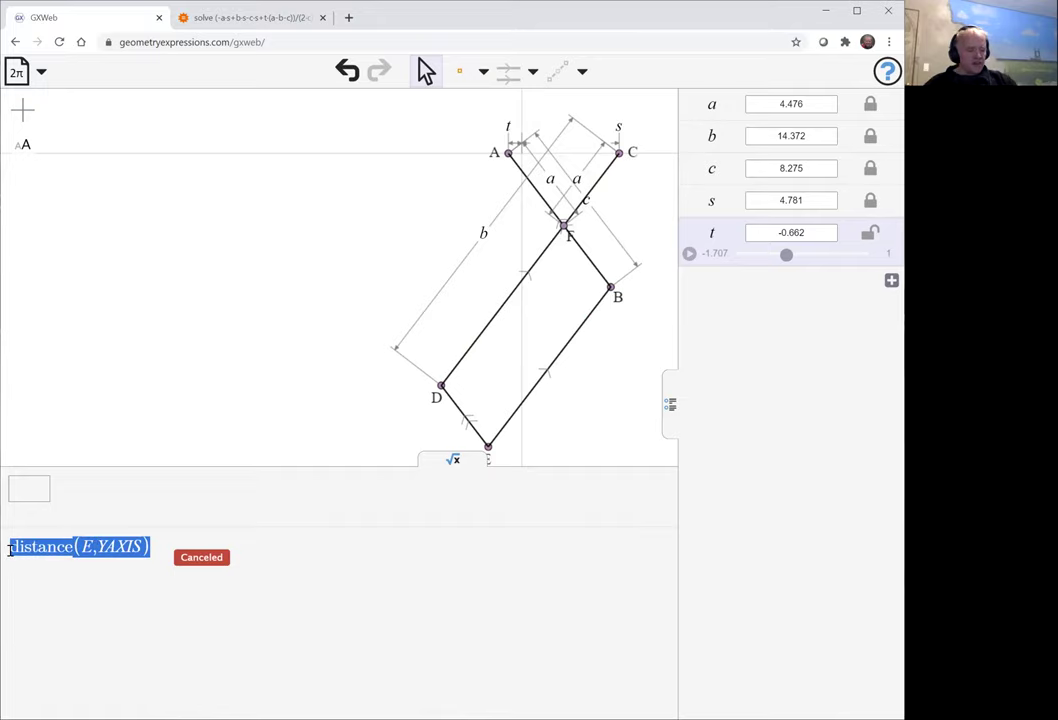
left_click(45, 489)
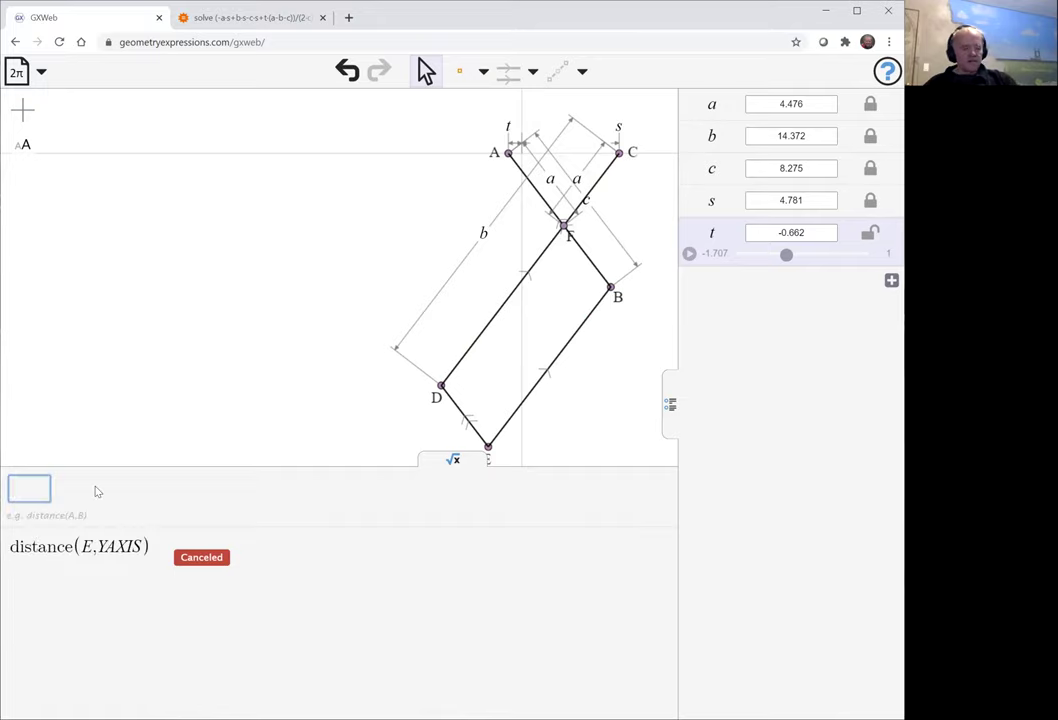
key("ctrl+v")
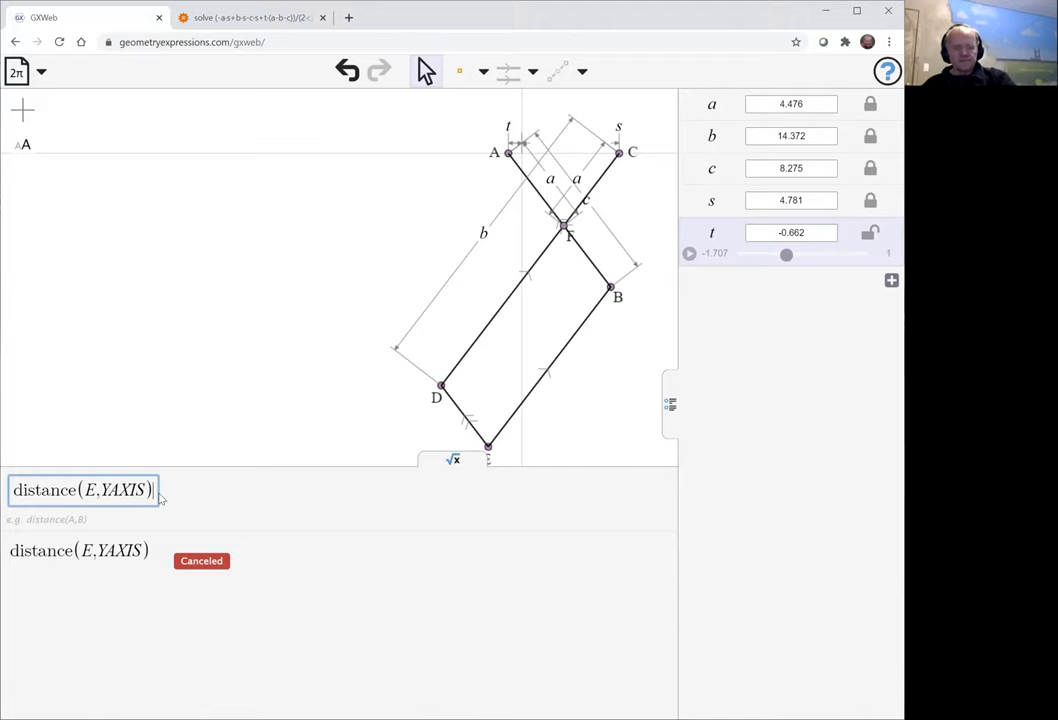
key("Return")
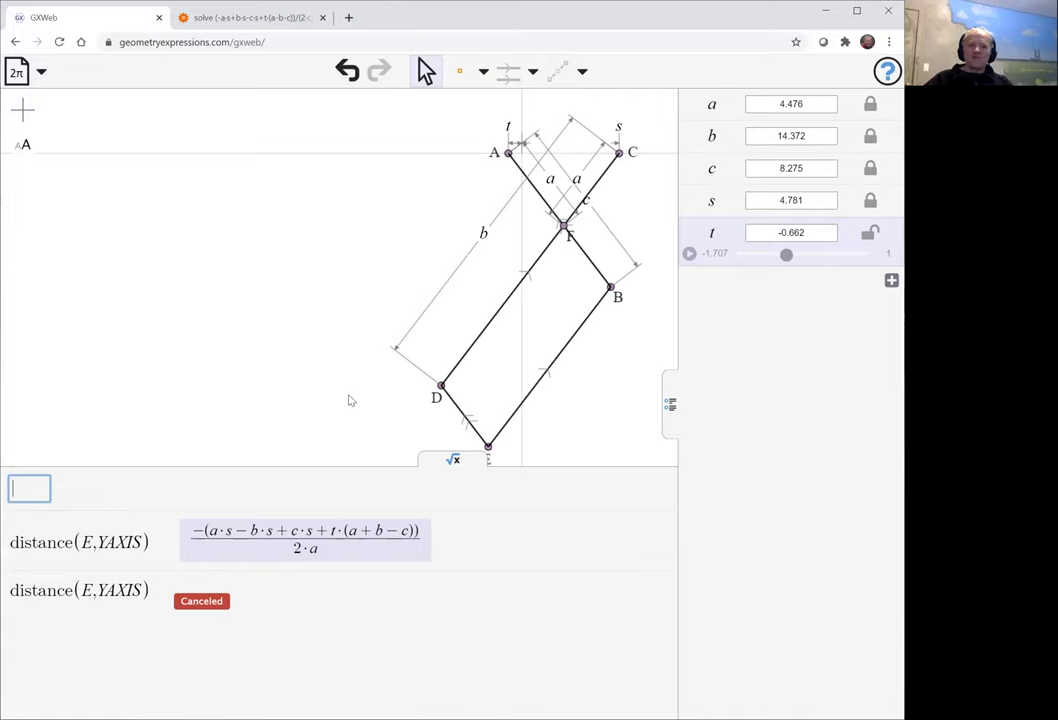
mouse_move(393, 540)
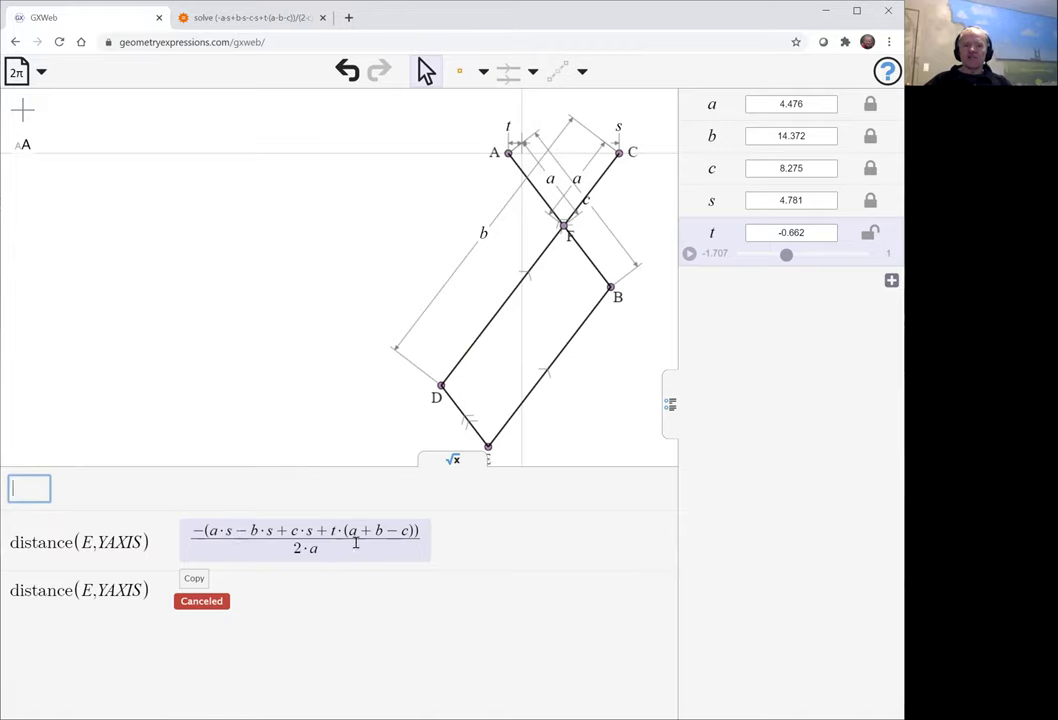
mouse_move(194, 577)
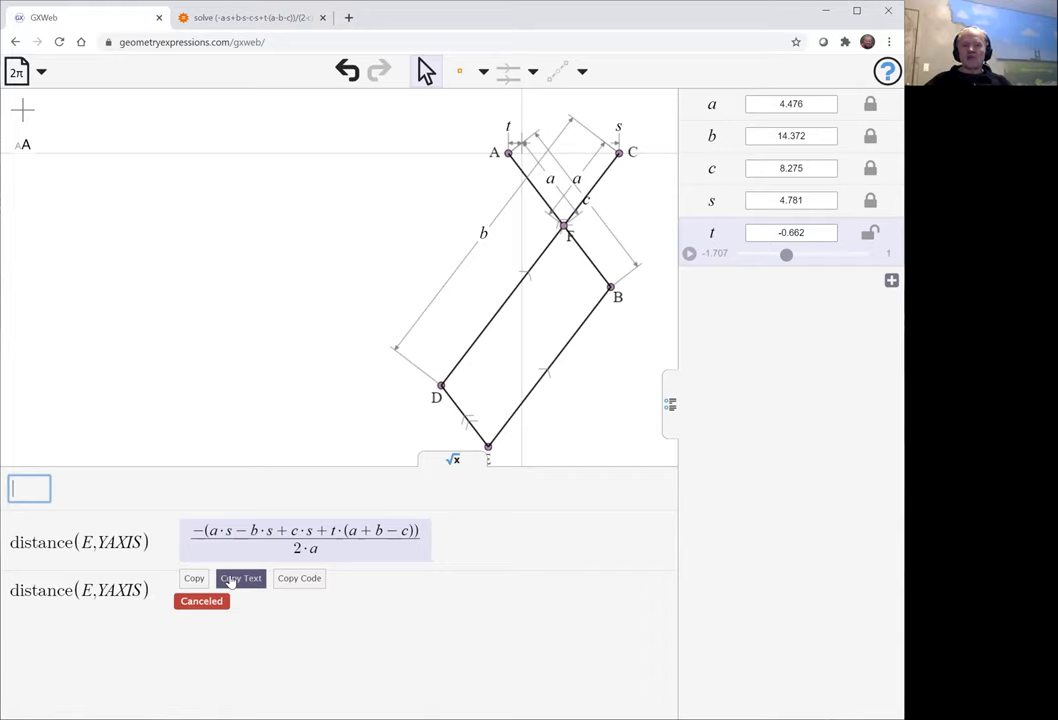
left_click(230, 580)
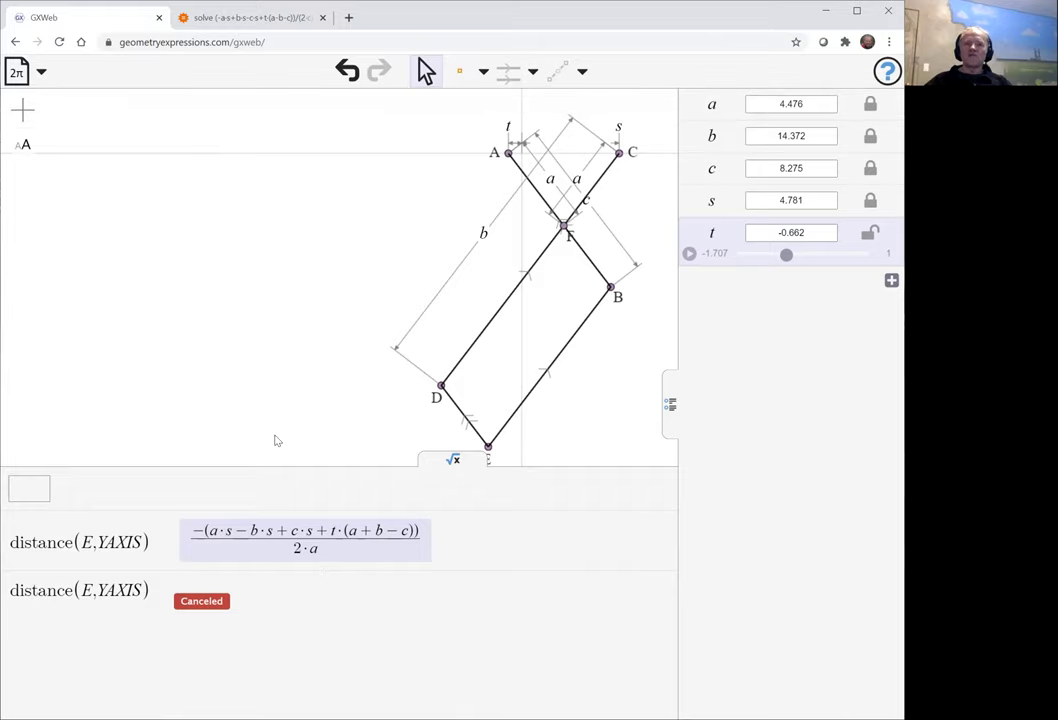
left_click(346, 18)
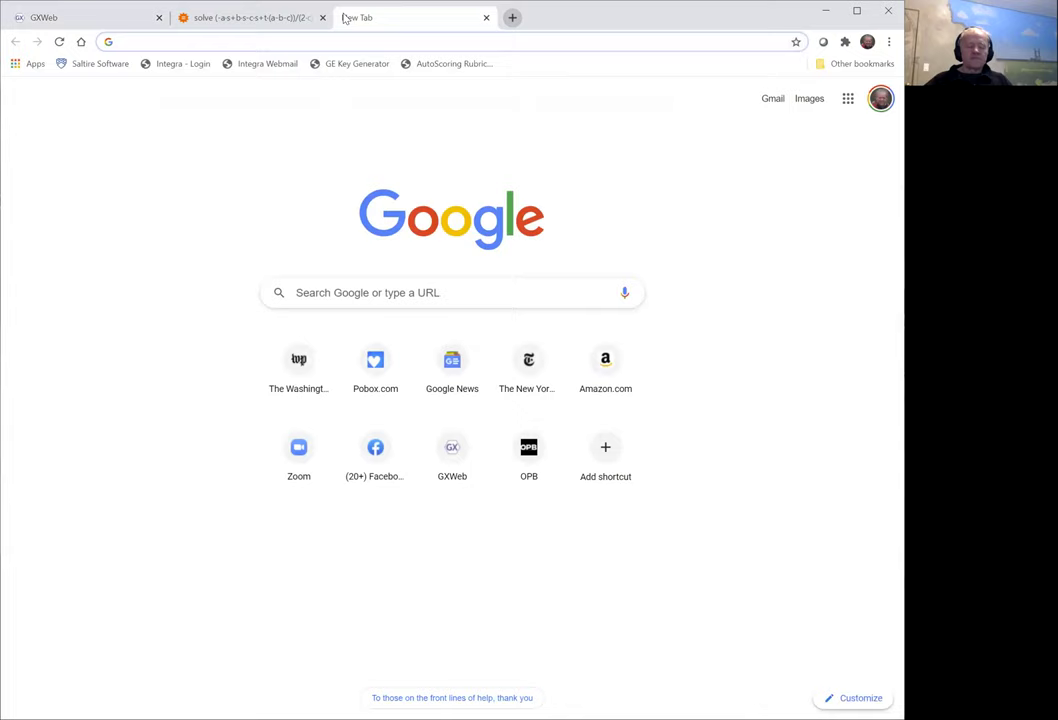
type("www.")
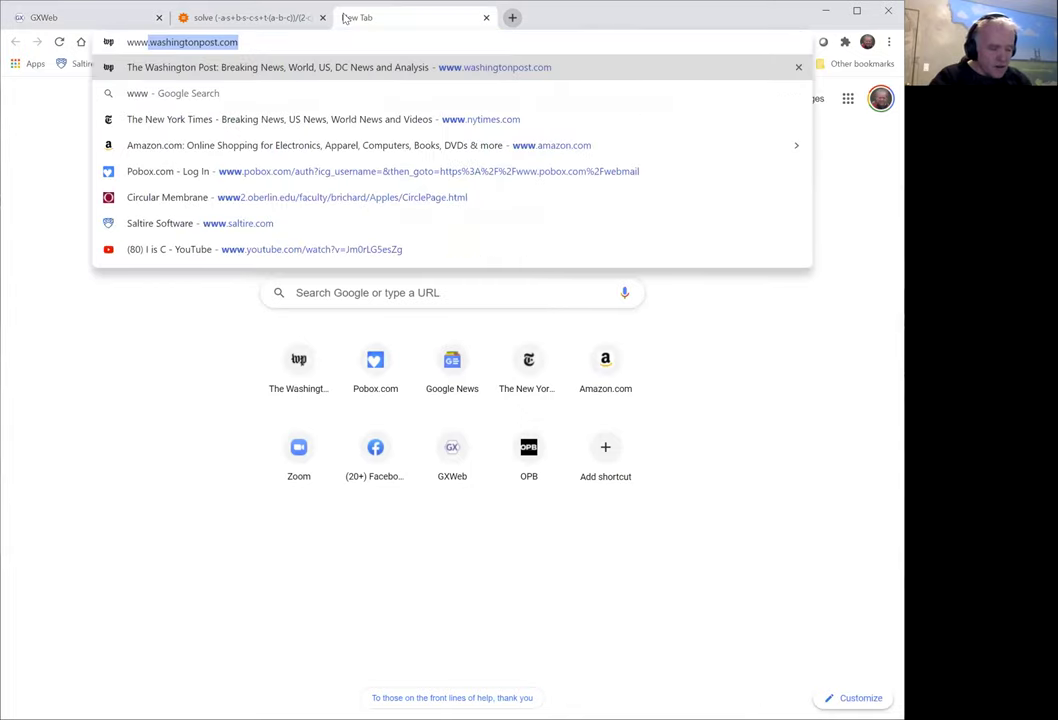
type("wolfr")
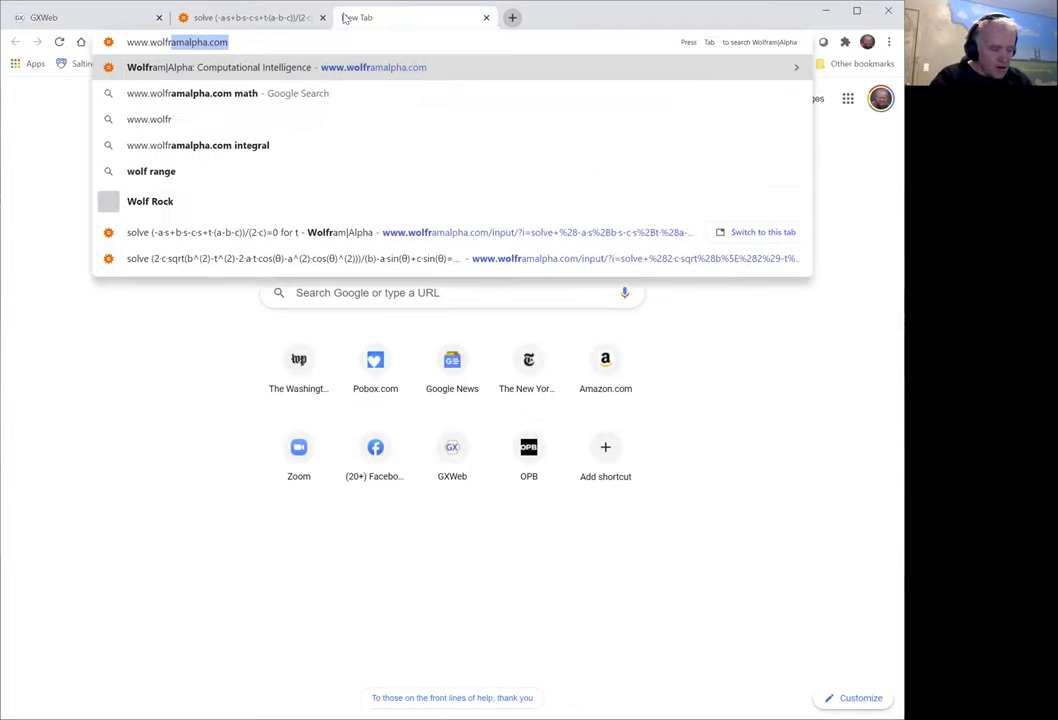
type("amalpha.")
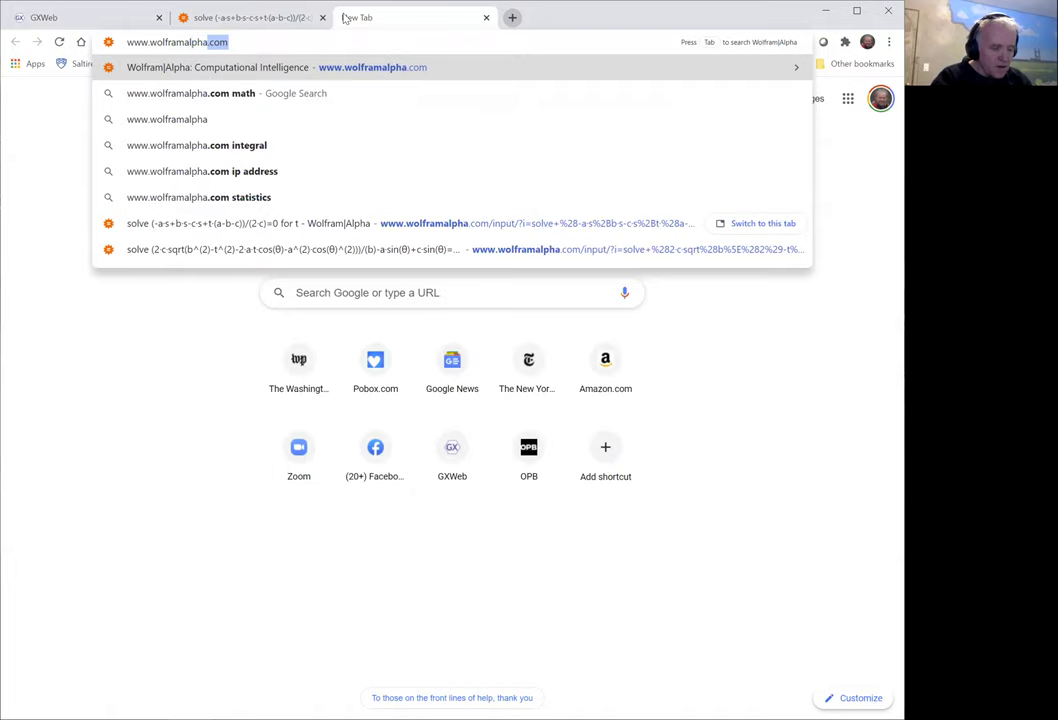
type("com")
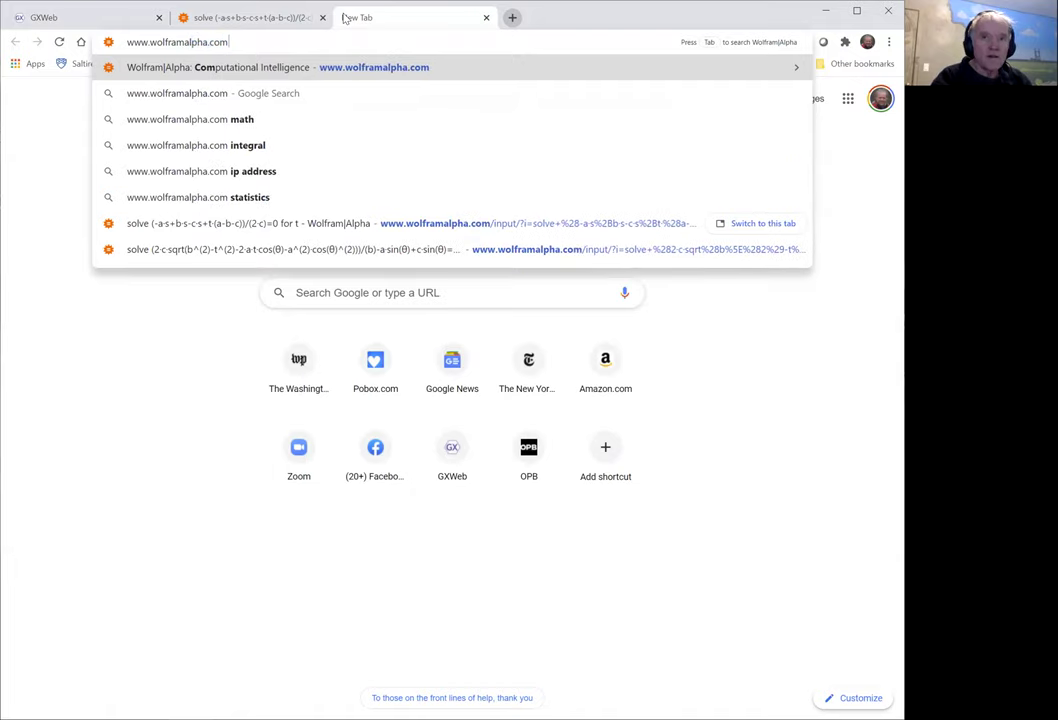
- Query Wolfram Alpha with 'solve' on the pasted distance expression = 0 for t, giving t = −s(a−b+c)/(a+b−c)
key("Return")
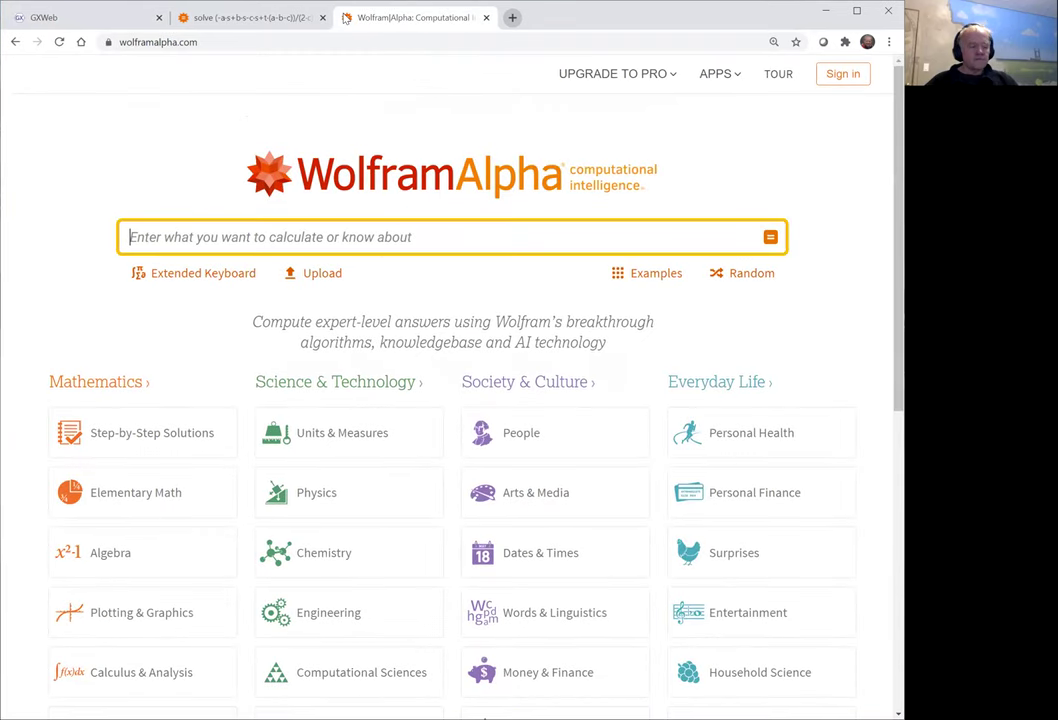
key("ctrl+v")
left_click(413, 226)
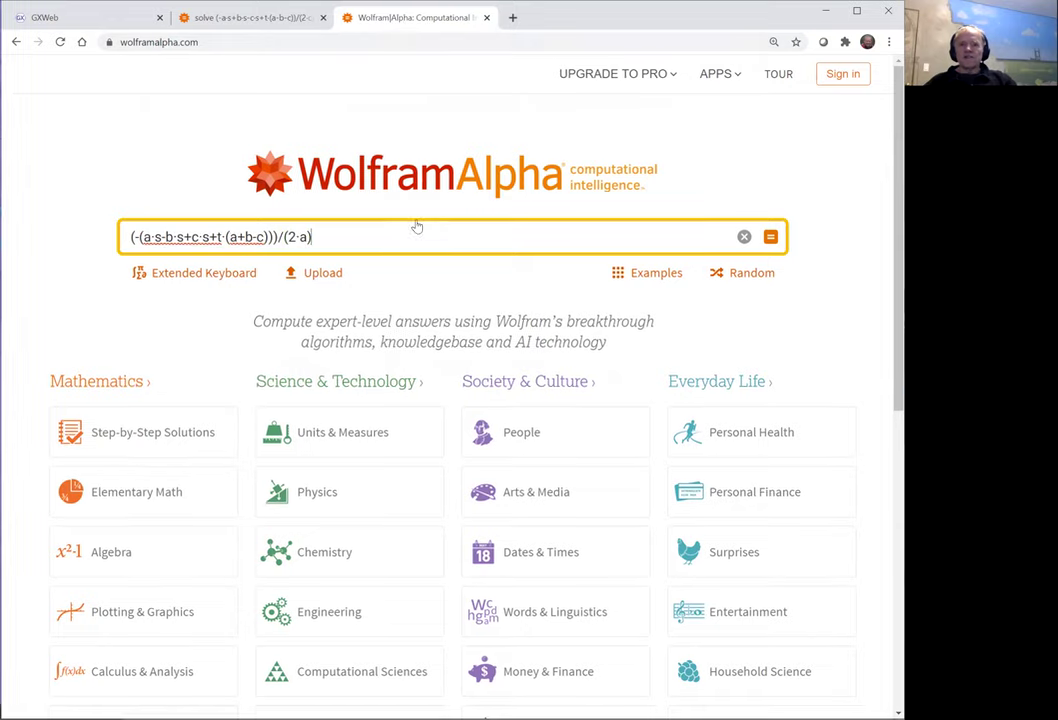
left_click(137, 237)
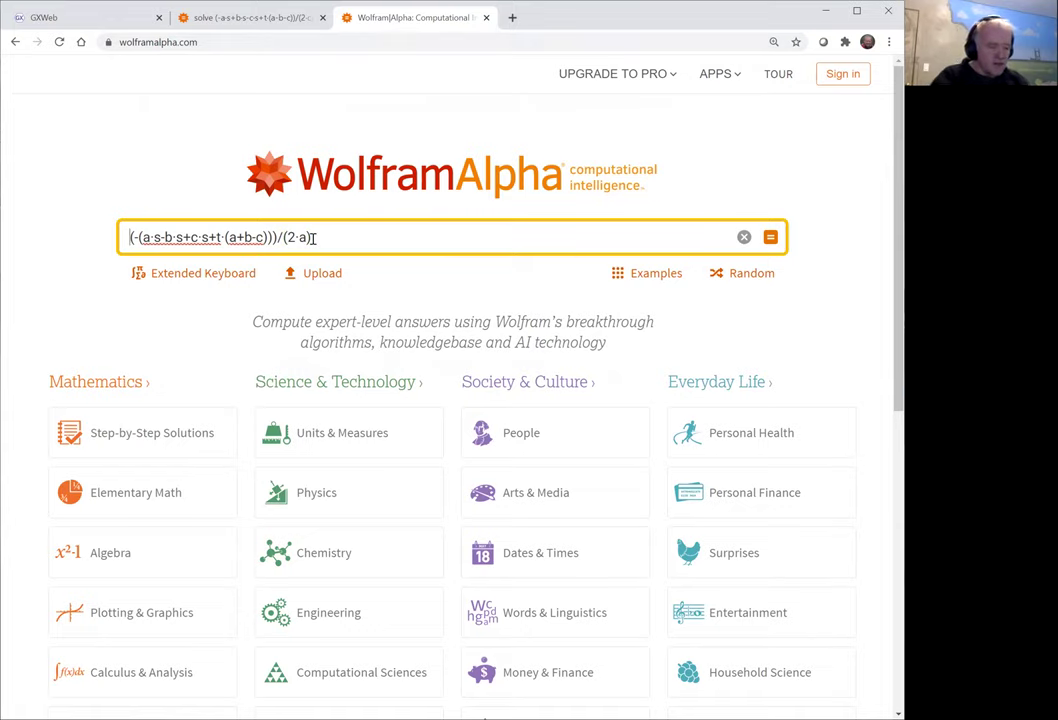
type("solve")
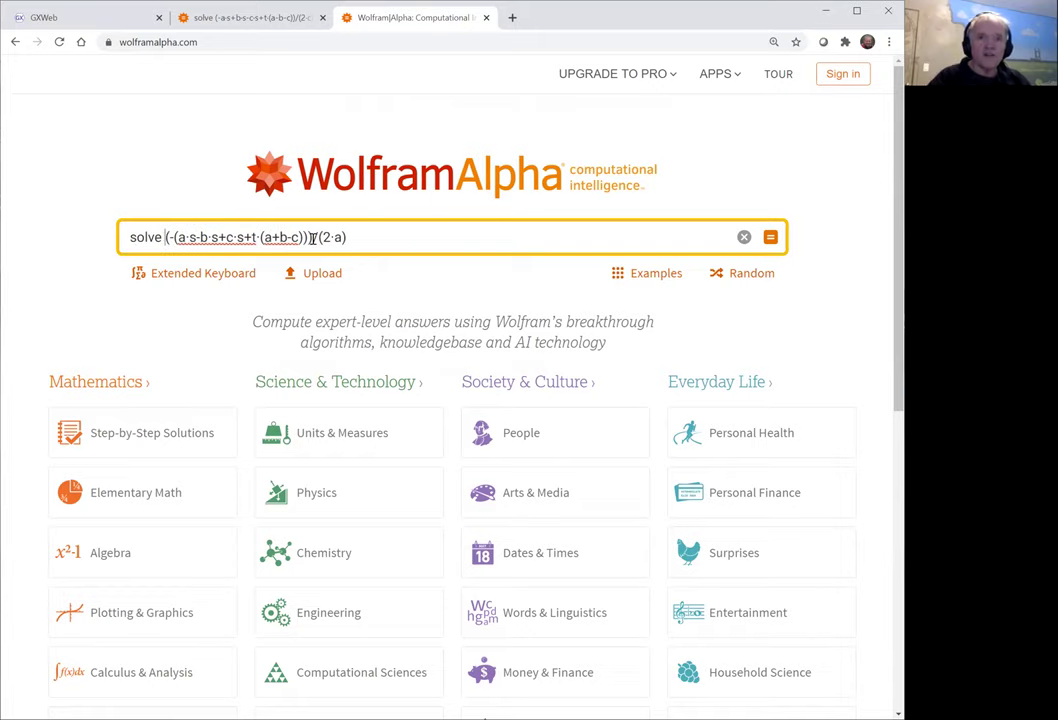
left_click(432, 245)
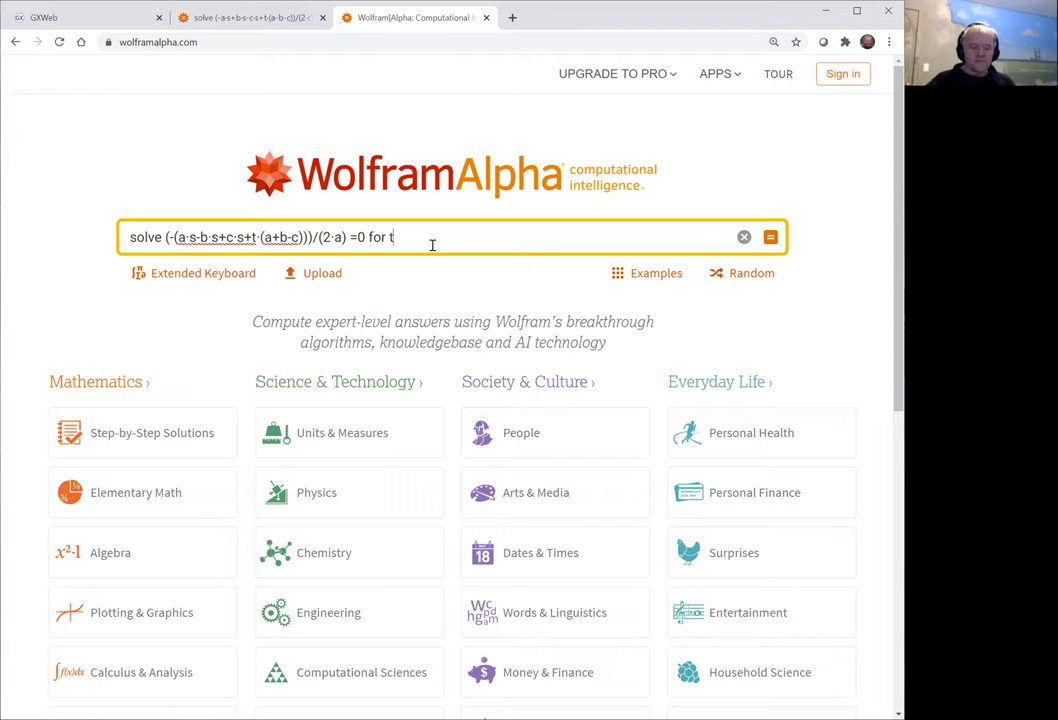
key("Return")
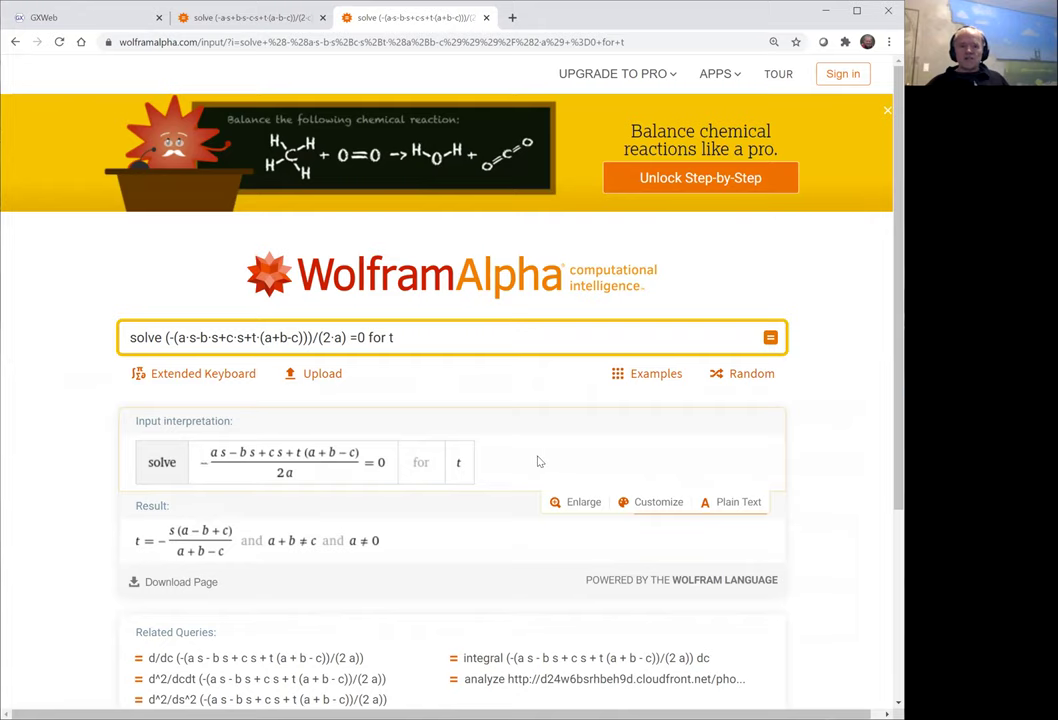
- Copy the solution for t as copyable plain text
scroll(537, 461, "down", 1)
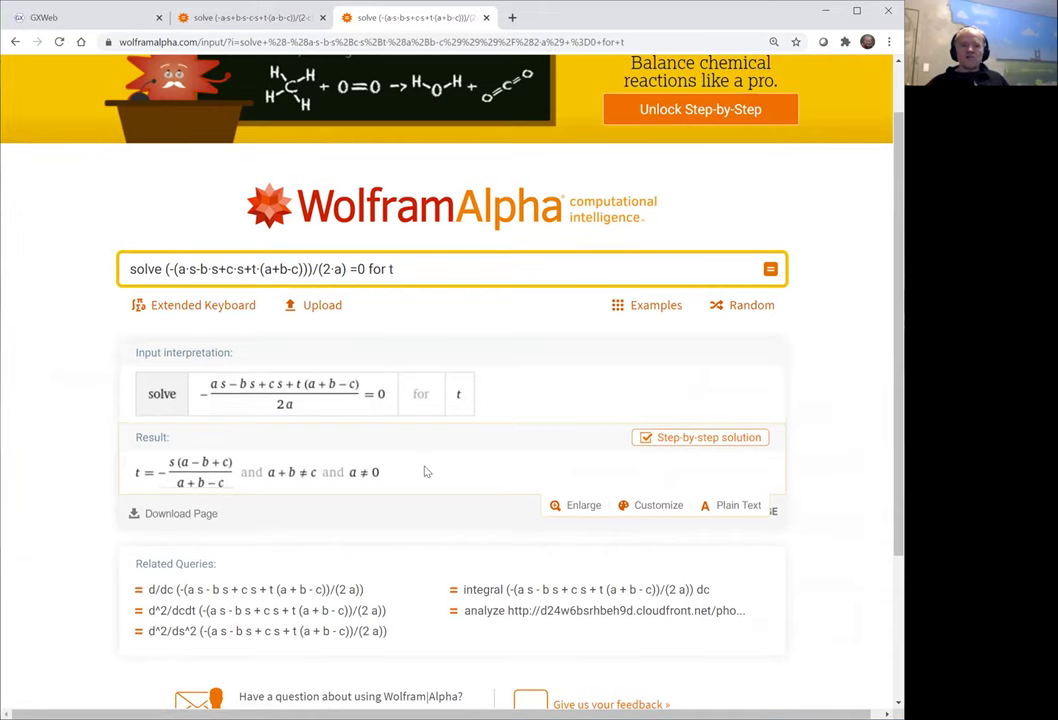
scroll(424, 471, "down", 1)
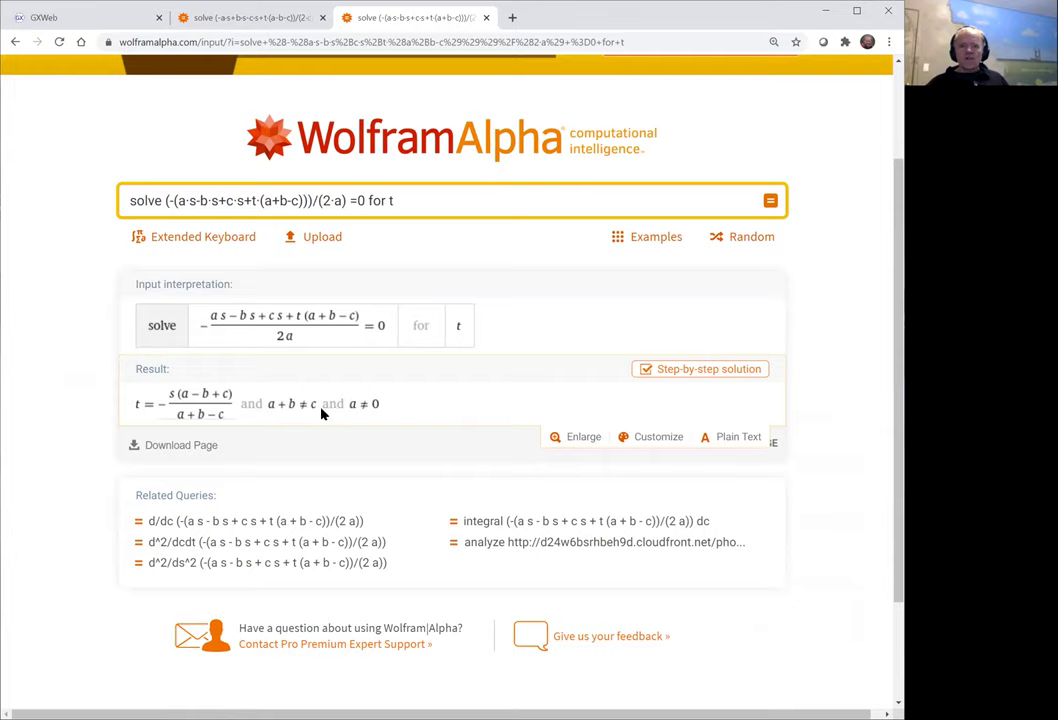
left_click(727, 443)
scroll(571, 488, "down", 2)
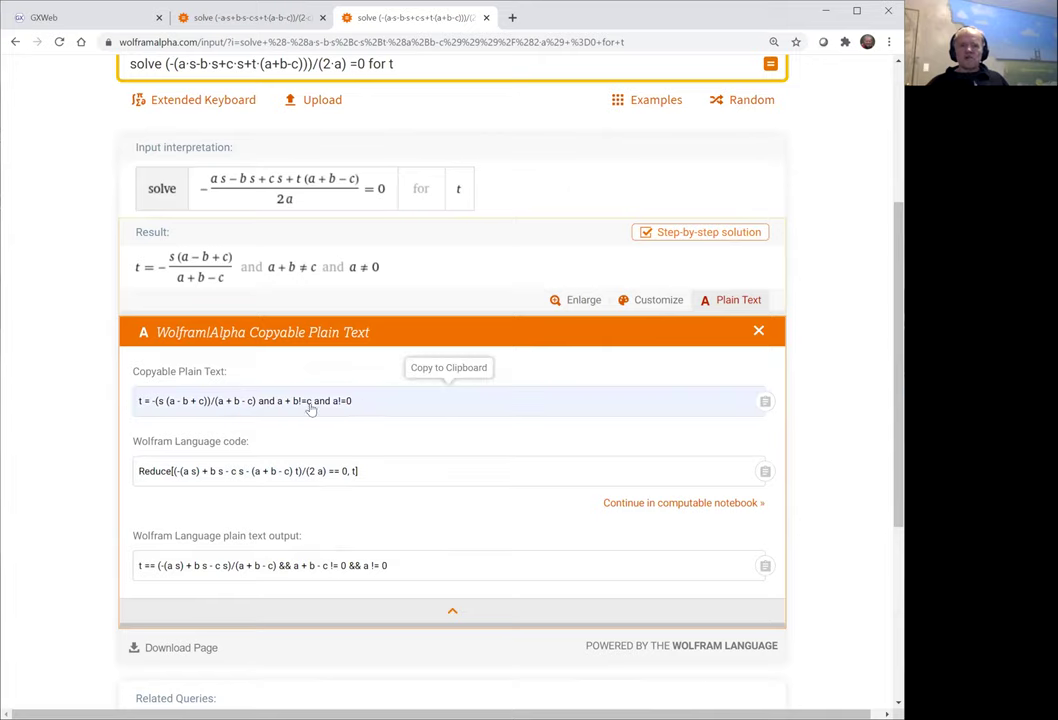
left_click(360, 411)
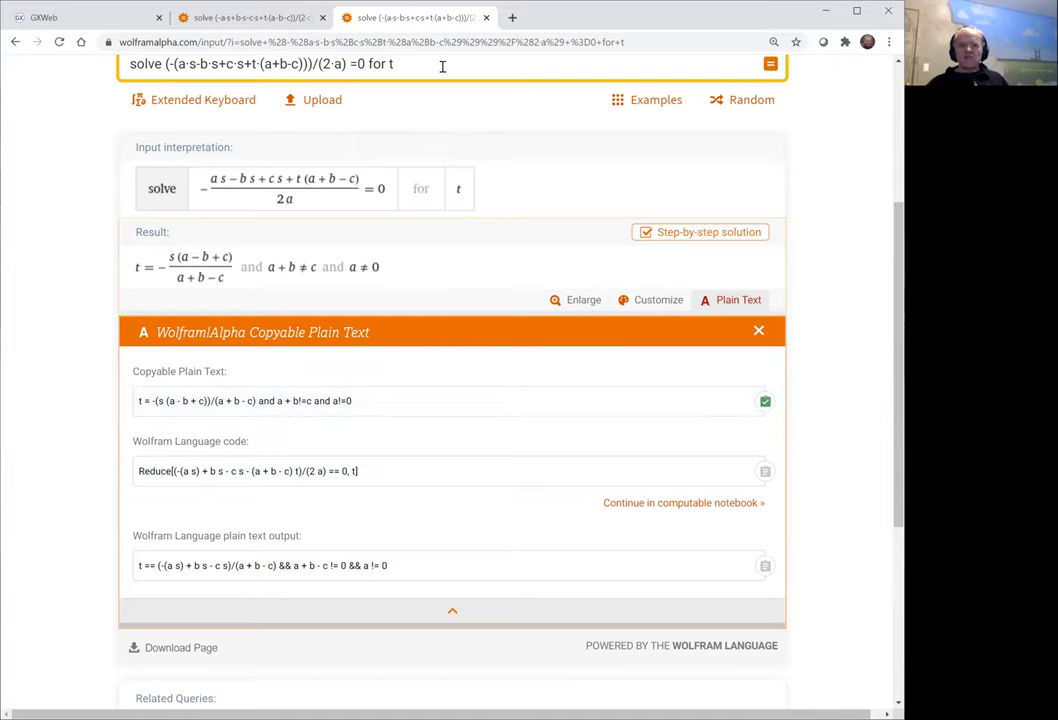
- Paste the solution into the query box and select its right-hand side −(s(a−b+c))/(a+b−c)
scroll(442, 64, "up", 1)
left_click_drag(437, 130, 107, 148)
key("ctrl+v")
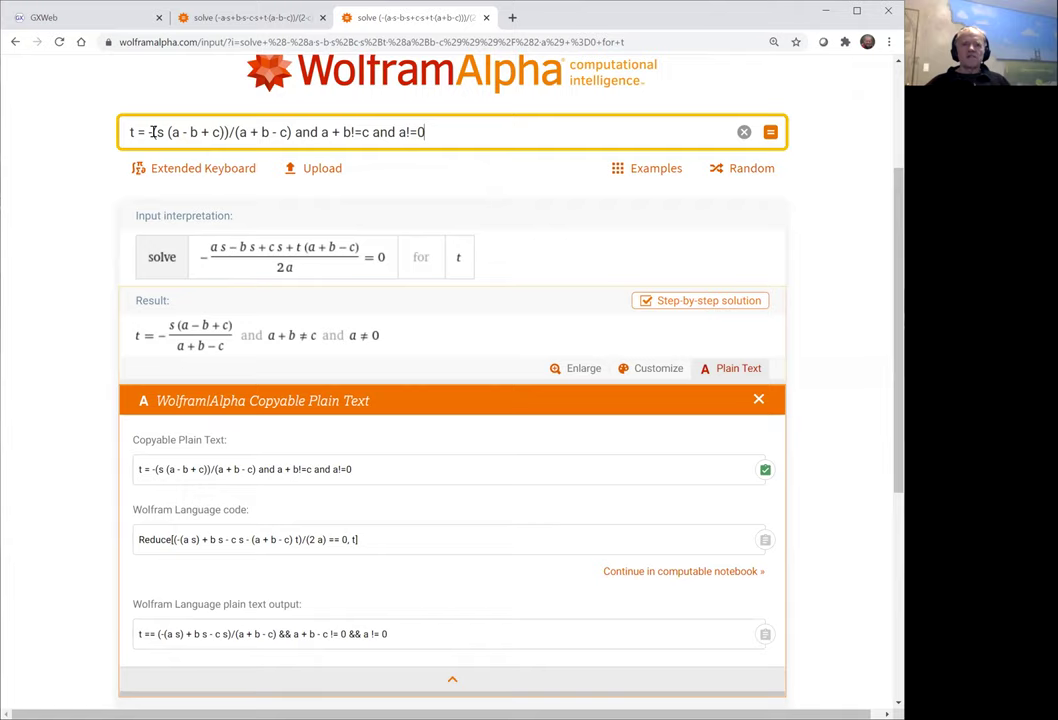
left_click_drag(148, 132, 291, 133)
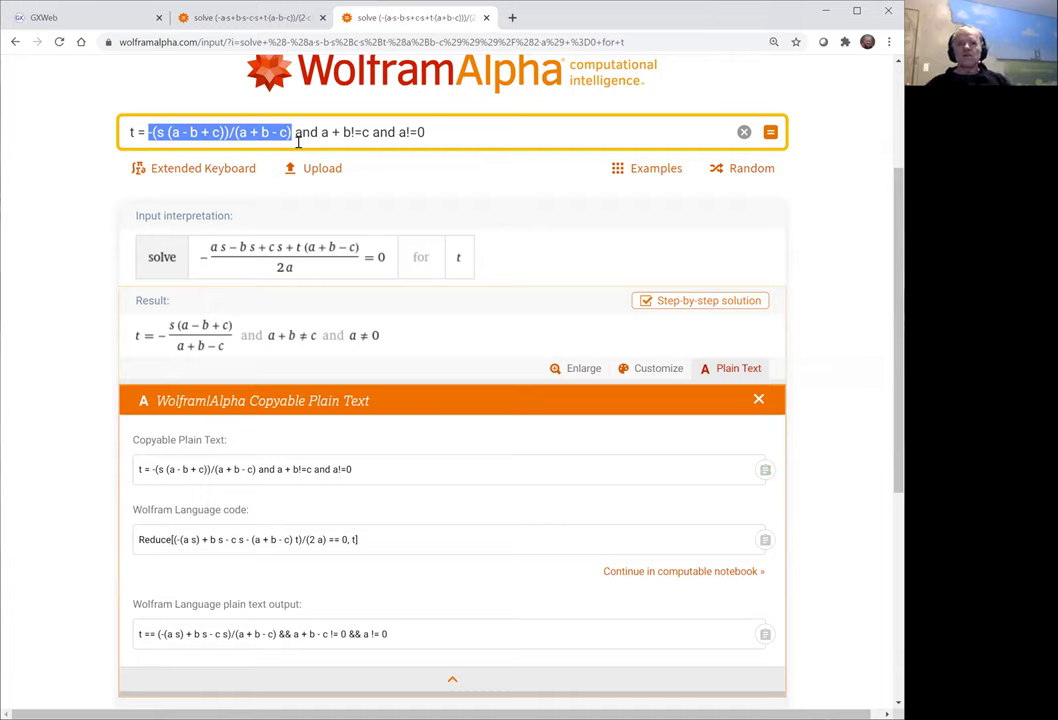
- Set dimension t near A to −s*(a−b+c)/(a+b−c) and collapse the algebra panel
left_click(44, 19)
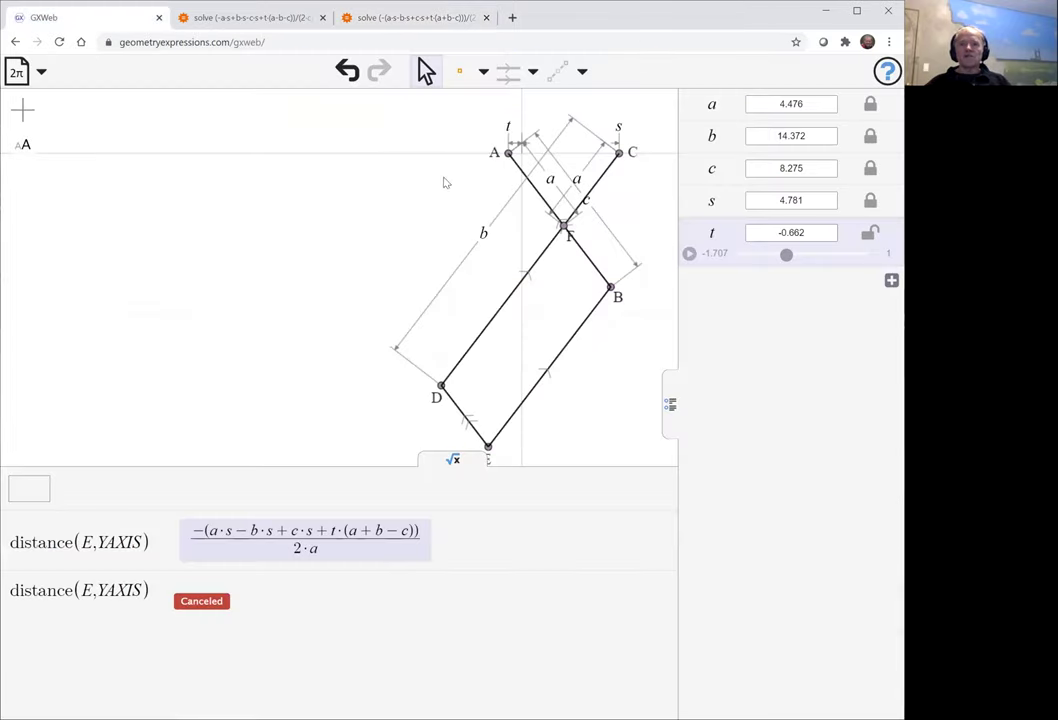
left_click(508, 128)
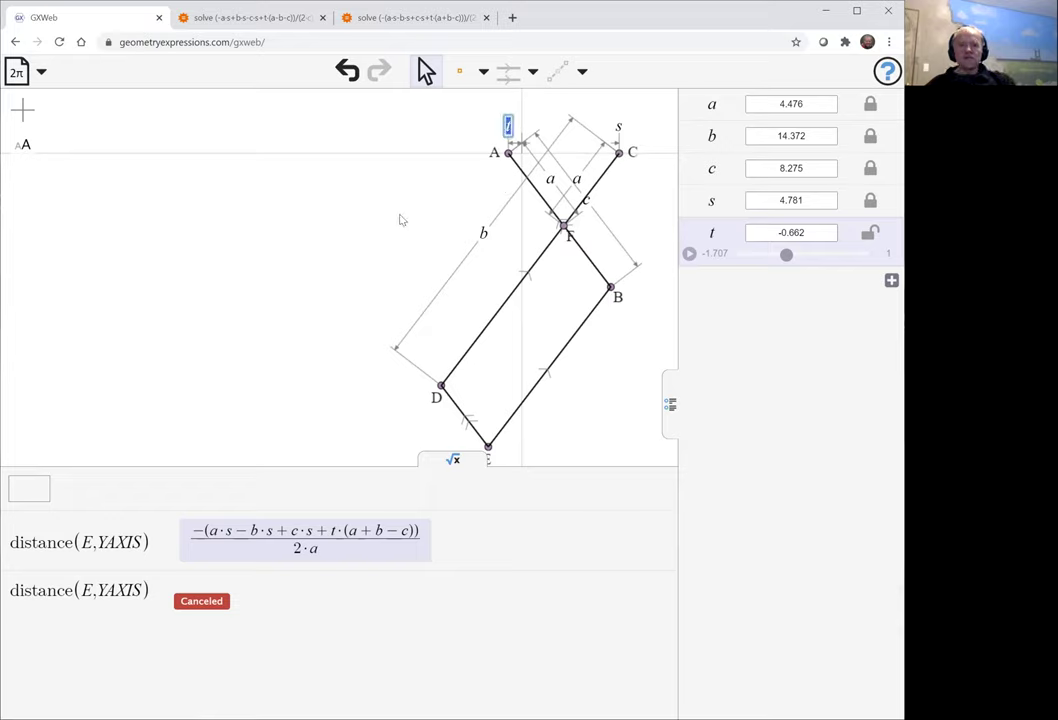
key("ctrl+v")
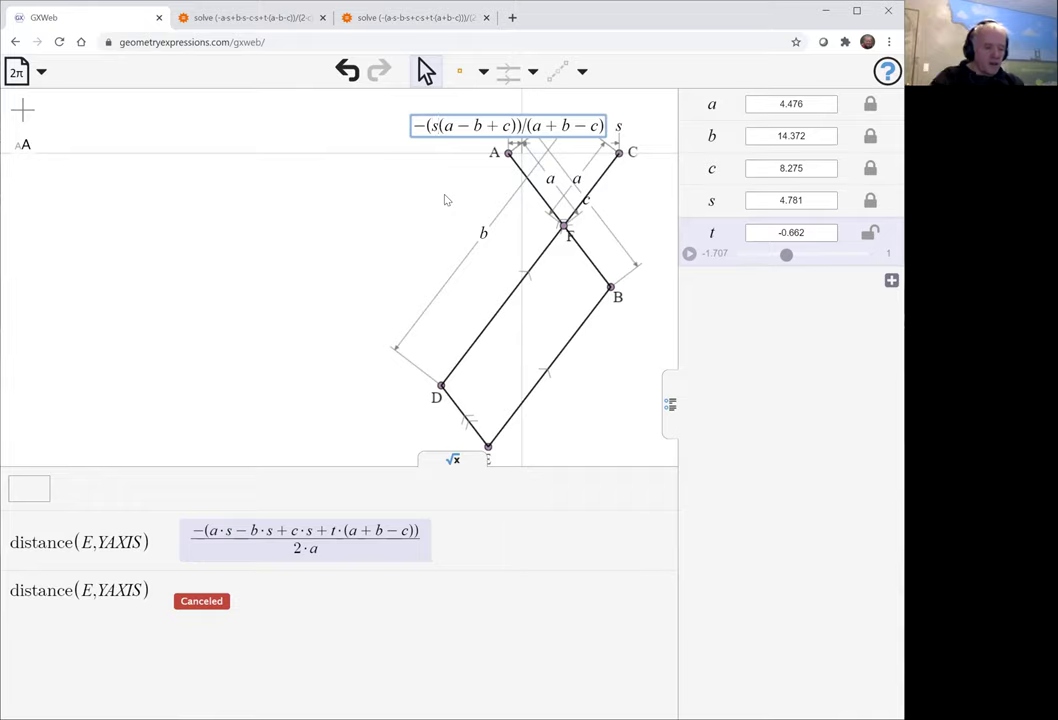
type("*")
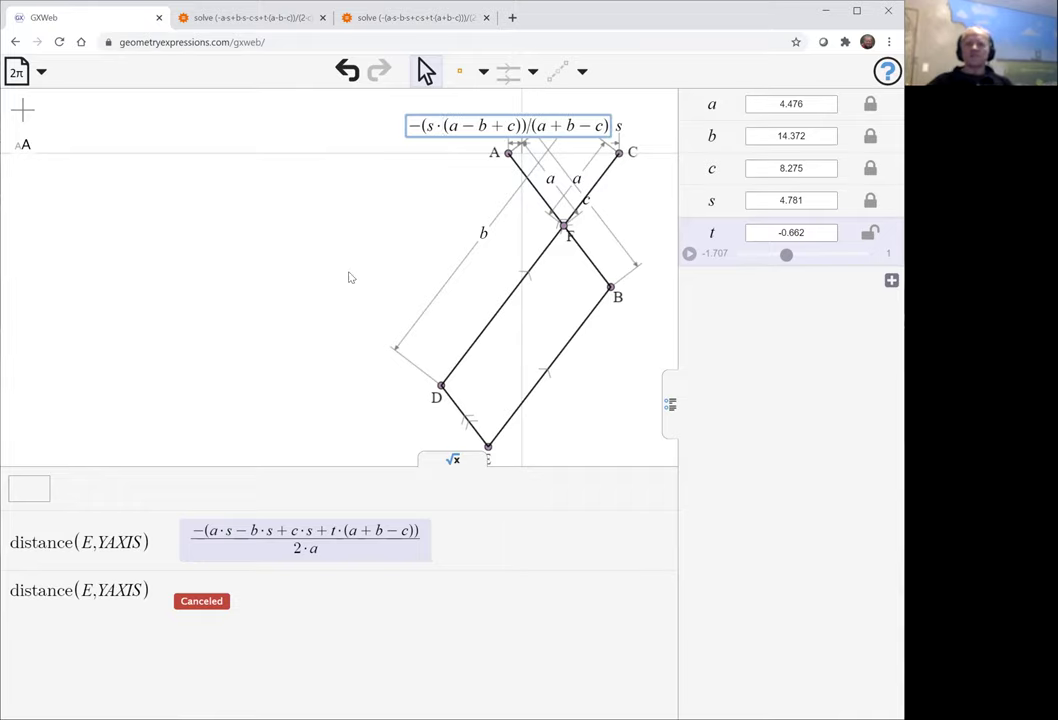
key("Return")
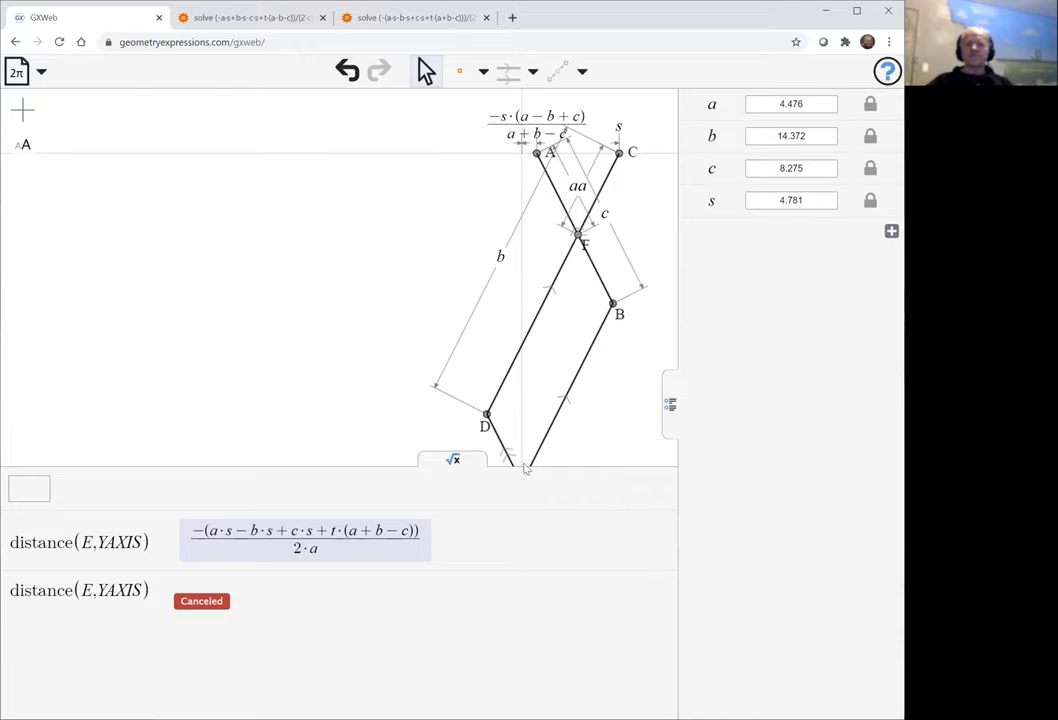
left_click(470, 461)
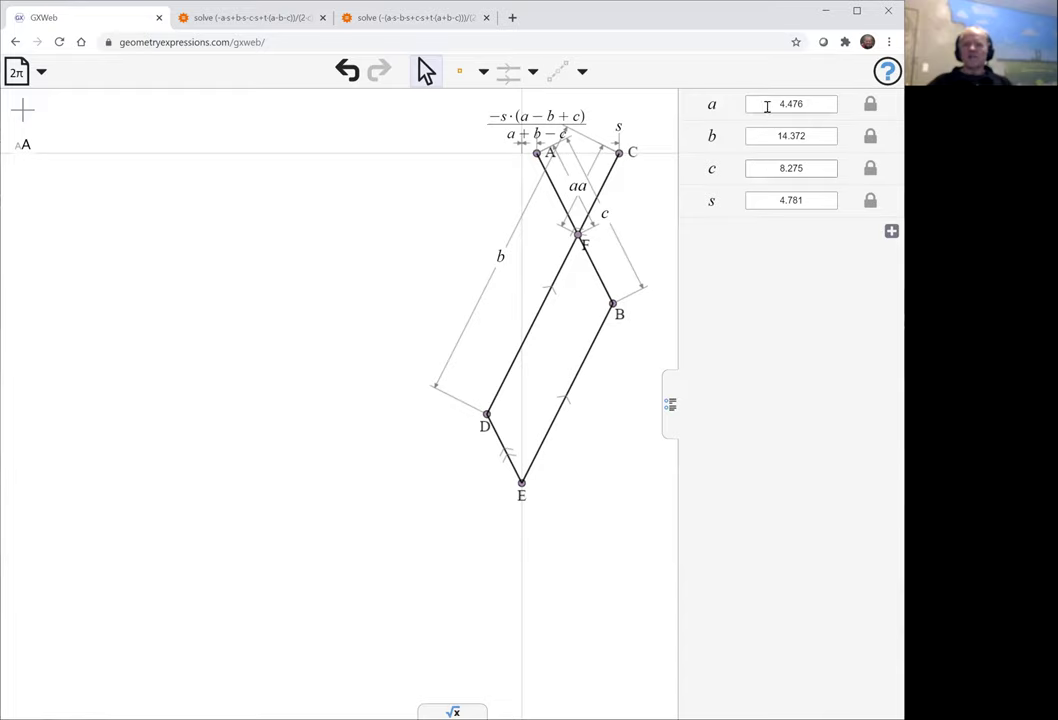
- Set the maximum of the s slider range to 12
left_click(770, 199)
mouse_move(867, 225)
left_mouse_down()
mouse_move(810, 224)
mouse_move(871, 224)
left_mouse_up()
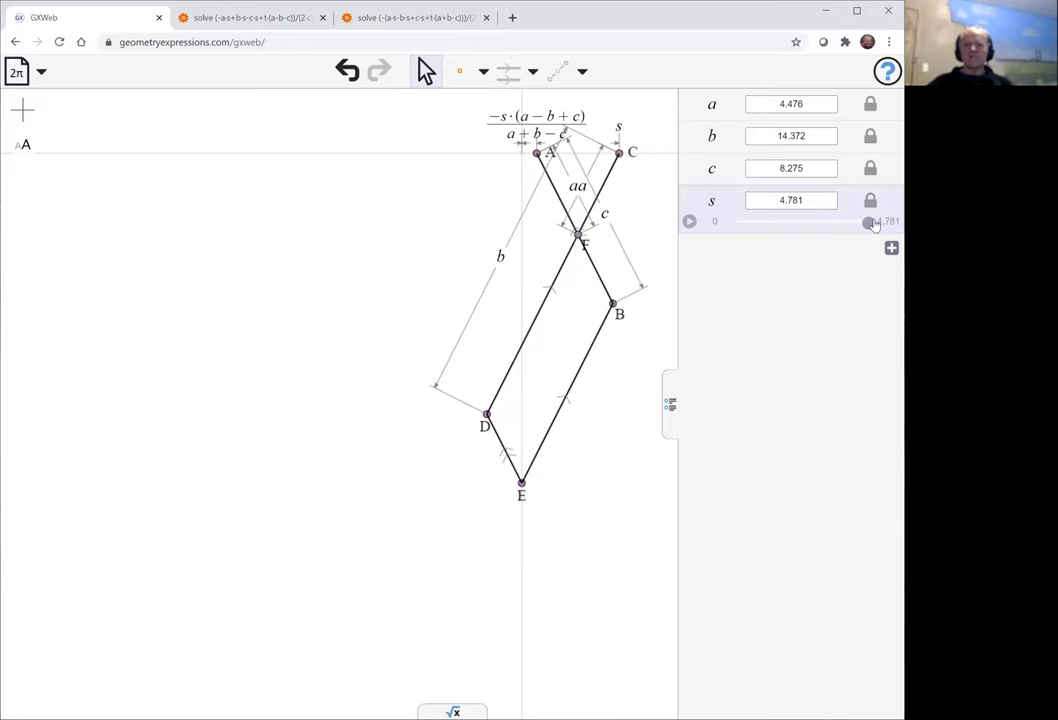
left_click(887, 221)
type("8")
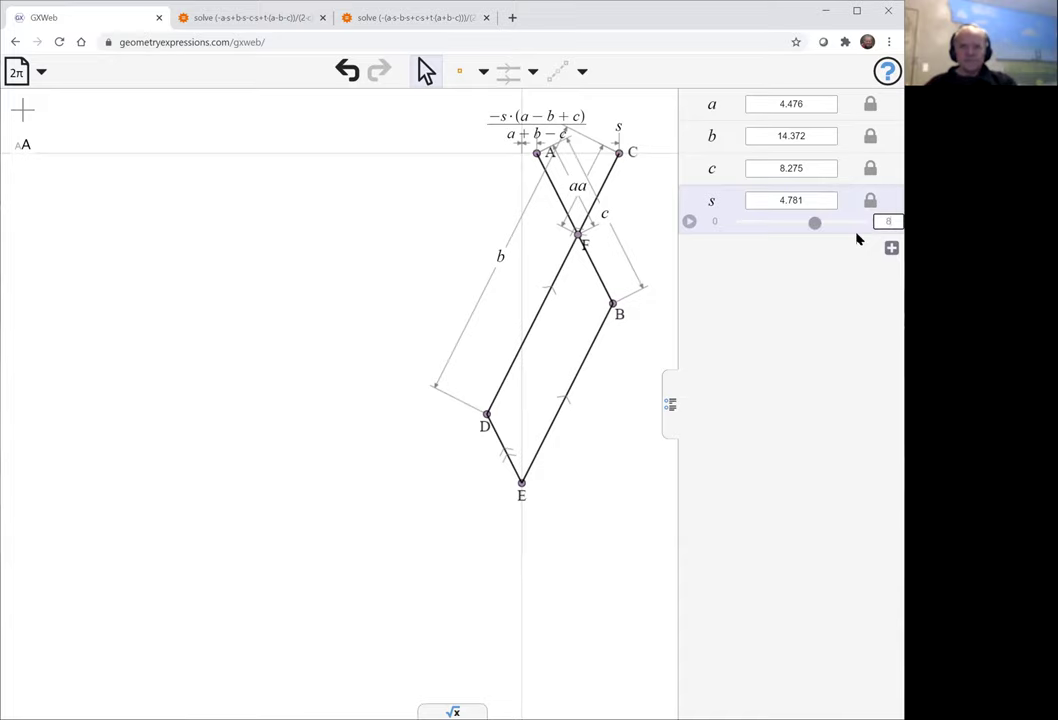
left_click_drag(815, 227, 864, 220)
left_click(888, 221)
type("12")
key("Return")
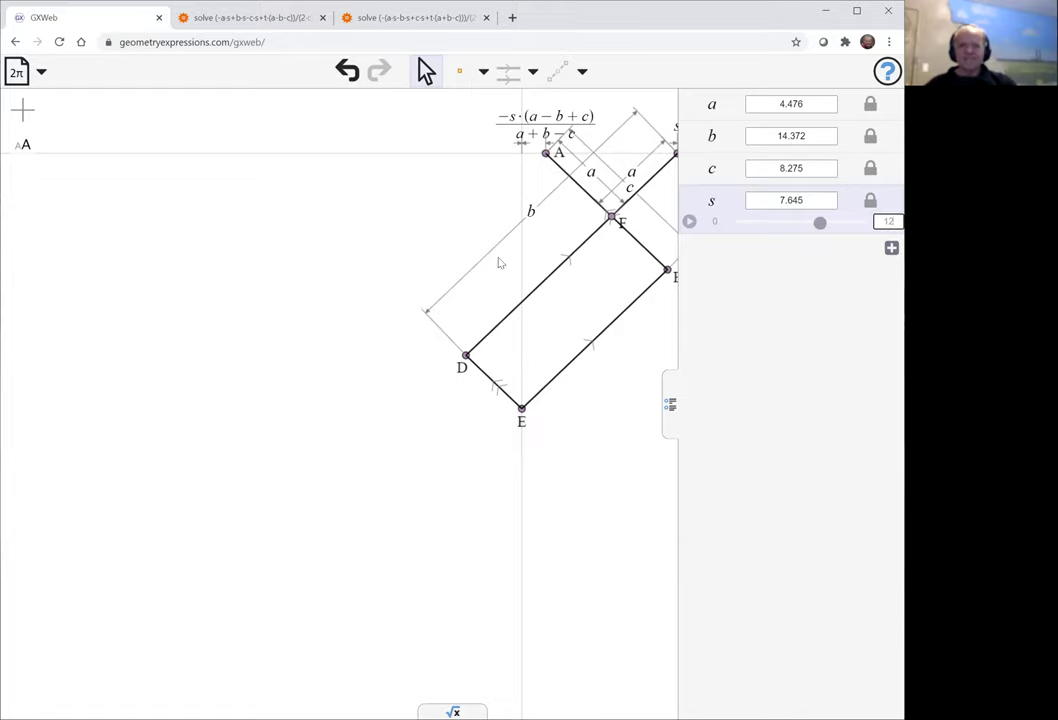
- Set s to about 8.44 and bring up the Locus options for point F
left_click(418, 297)
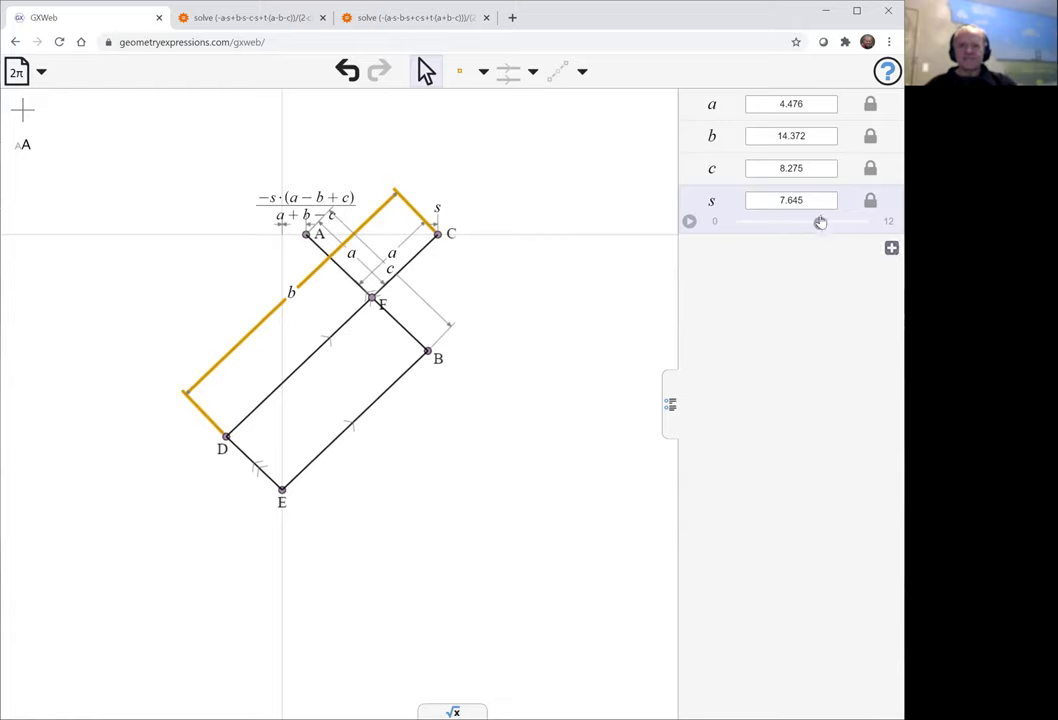
mouse_move(820, 224)
left_mouse_down()
mouse_move(853, 224)
mouse_move(829, 222)
left_mouse_up()
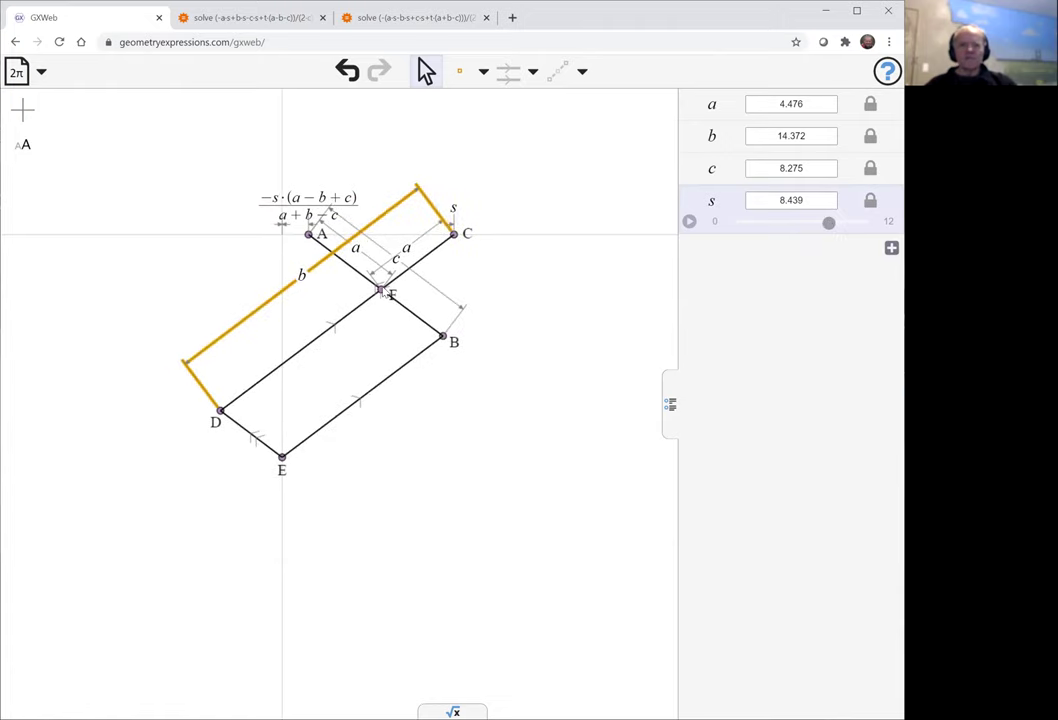
left_click(381, 290)
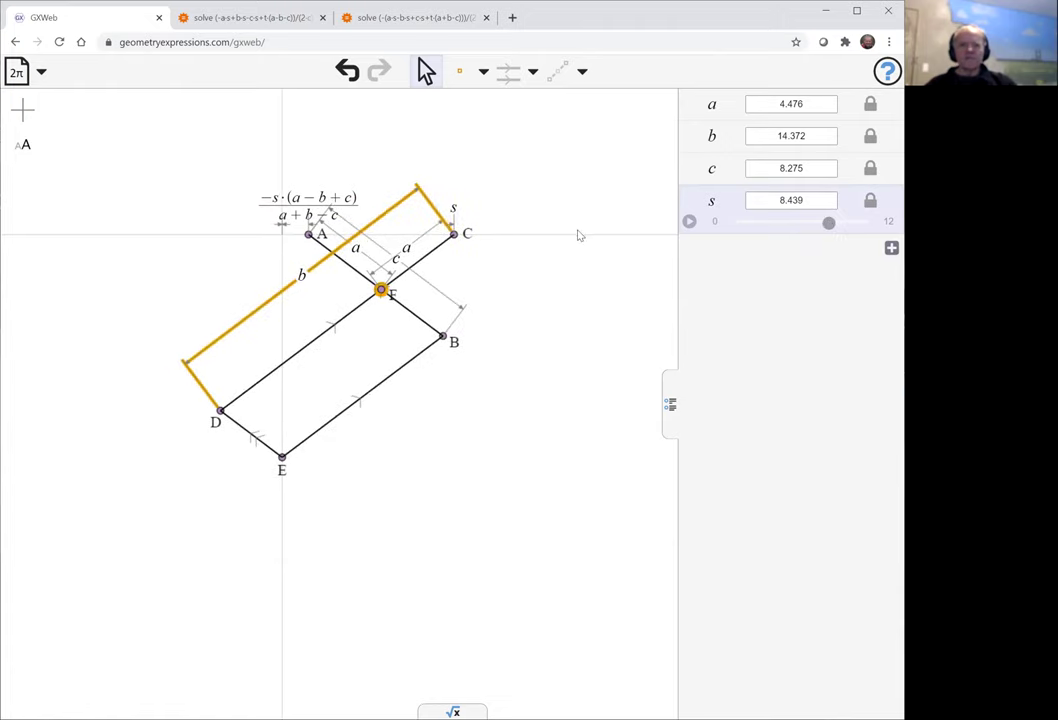
left_click(583, 79)
left_click(475, 165)
left_click(476, 166)
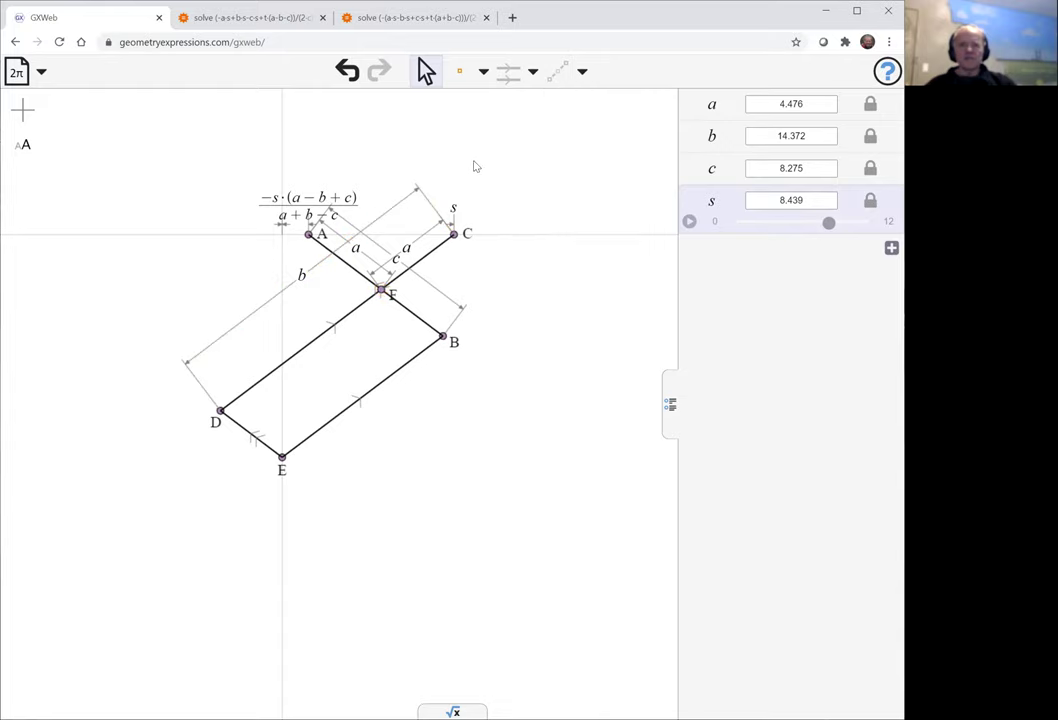
left_click(381, 290)
left_click(582, 71)
- Add F's locus as s varies, animating s to watch the trace
mouse_move(567, 249)
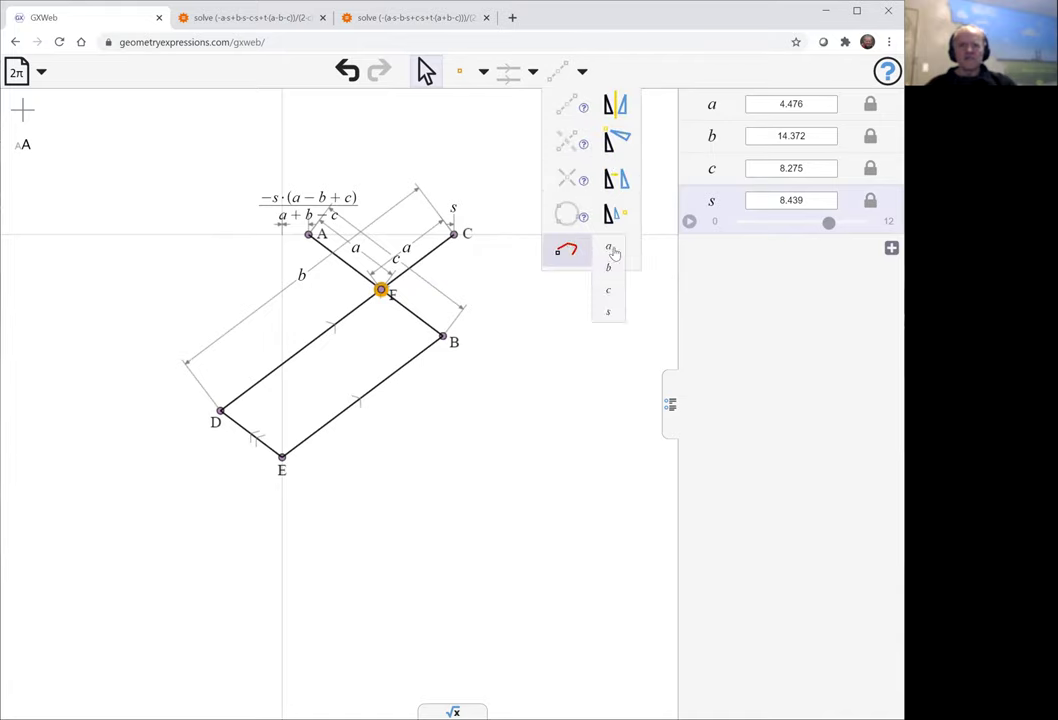
left_click(608, 313)
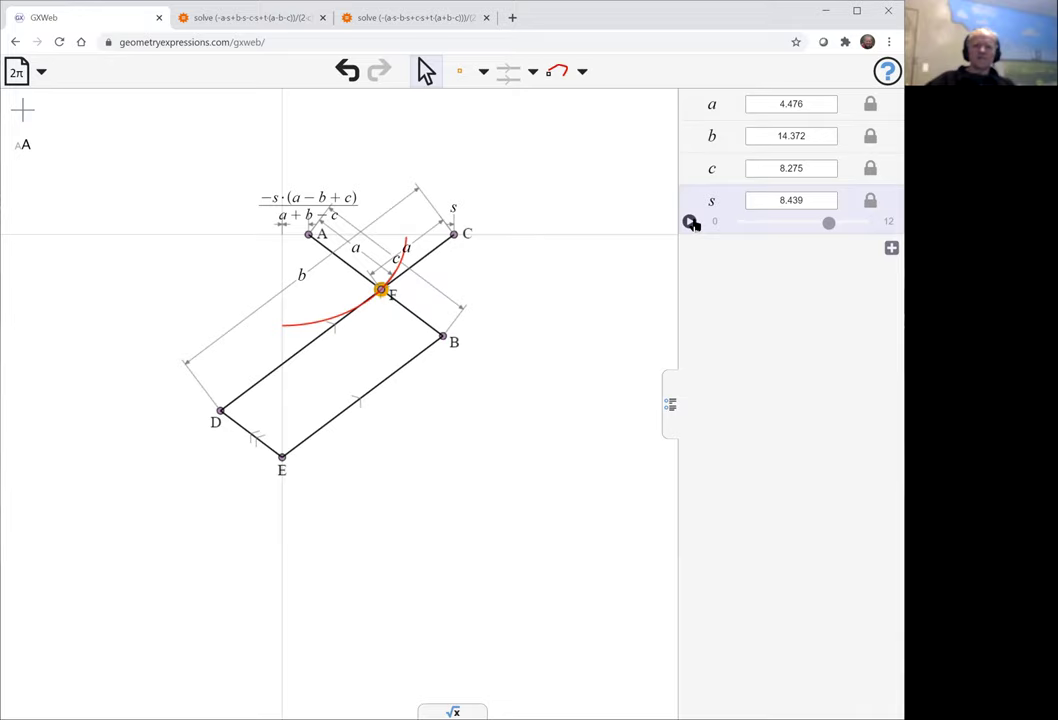
left_click(690, 222)
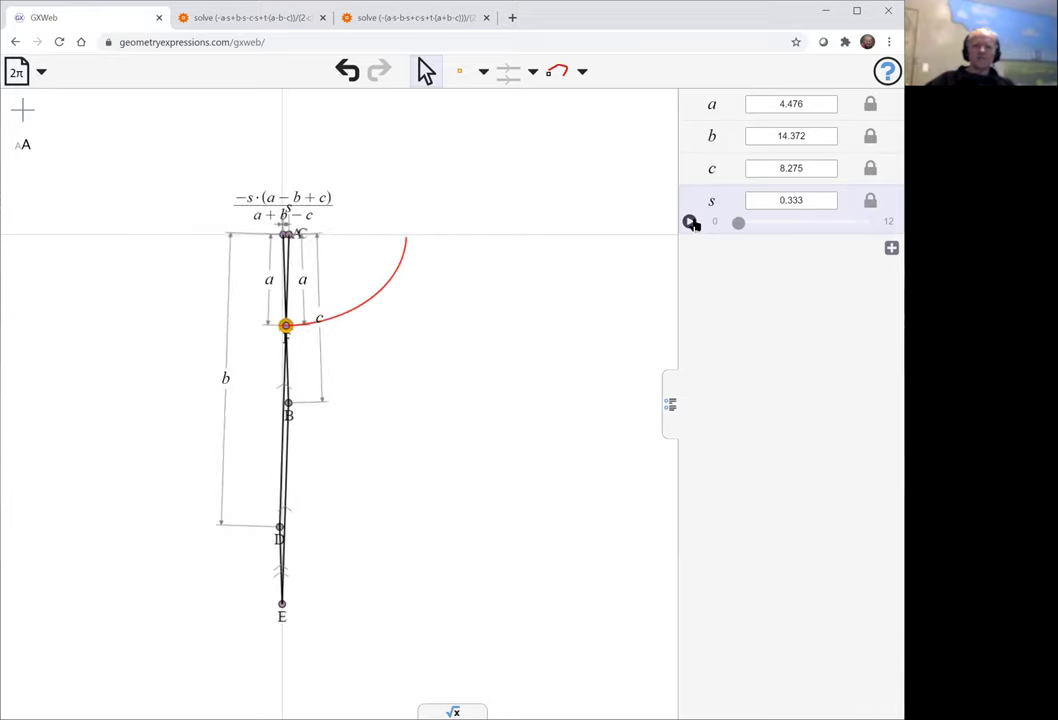
left_click(692, 224)
left_click_drag(738, 223, 835, 233)
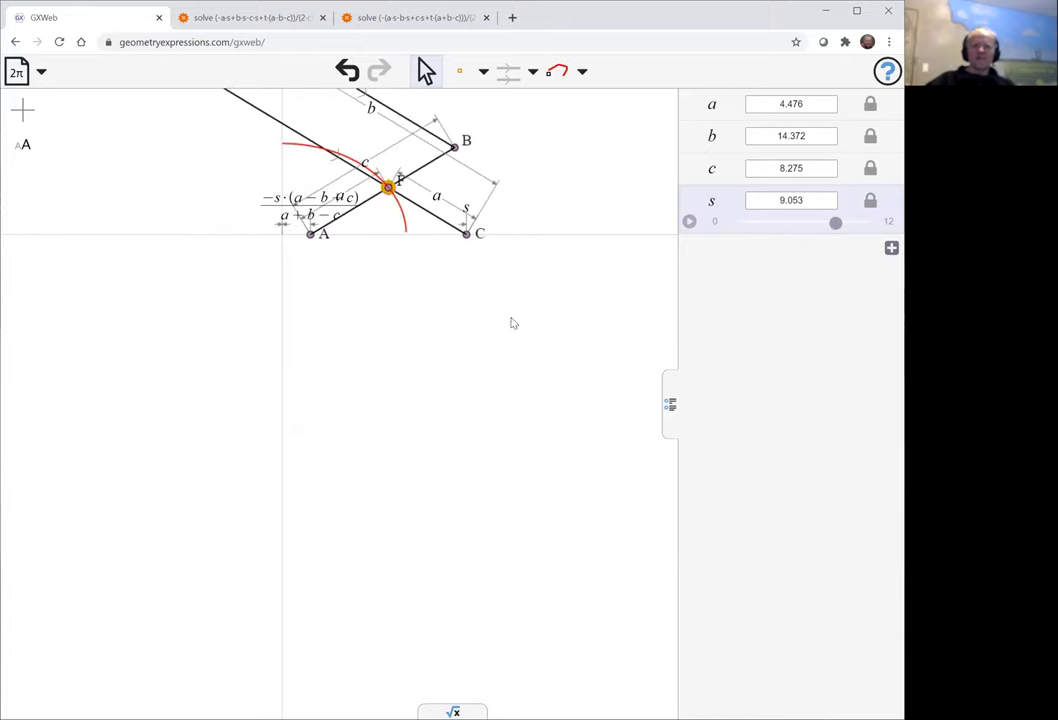
left_click_drag(510, 321, 508, 429)
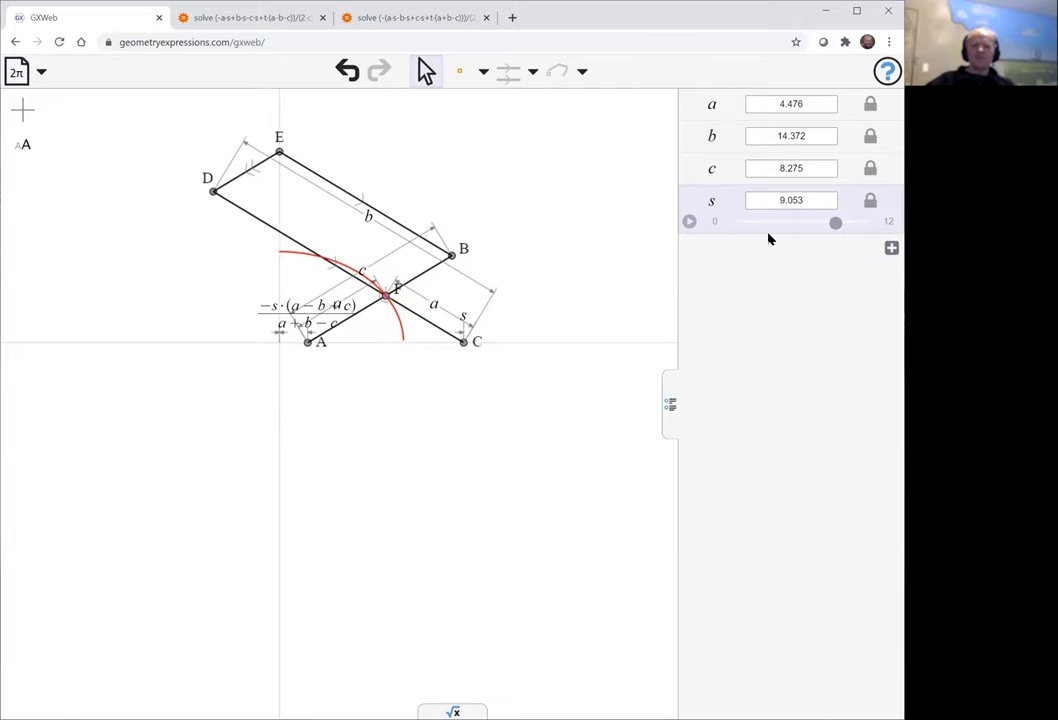
- Cap the s slider at 11, set s near 8.448, and reopen the algebra results
left_click(887, 222)
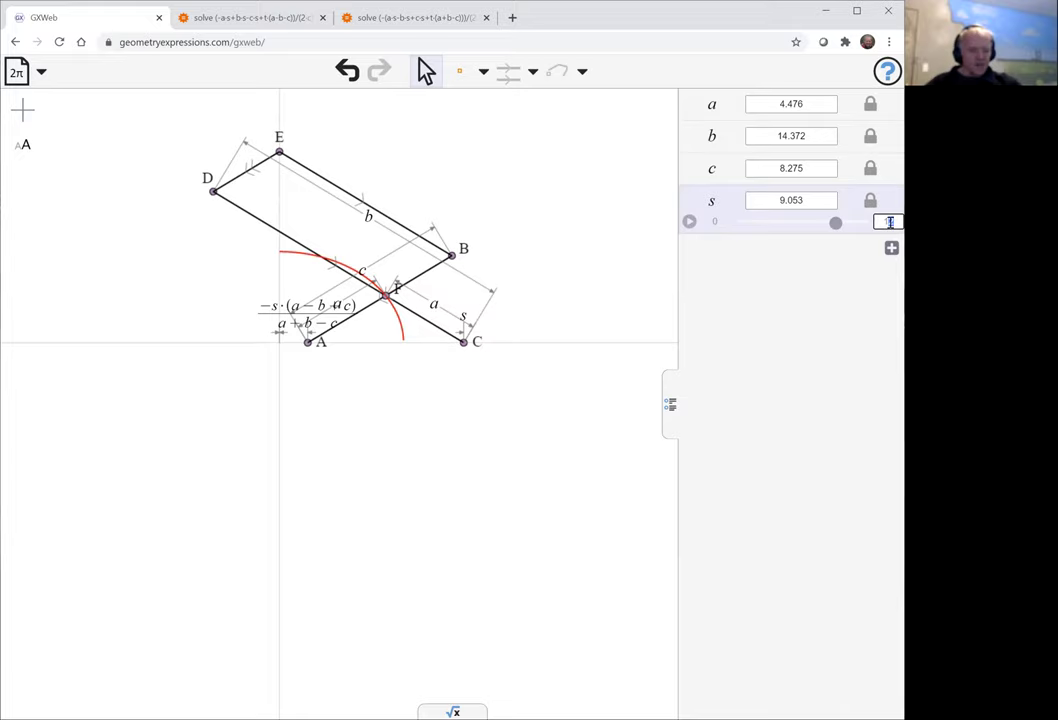
type("11")
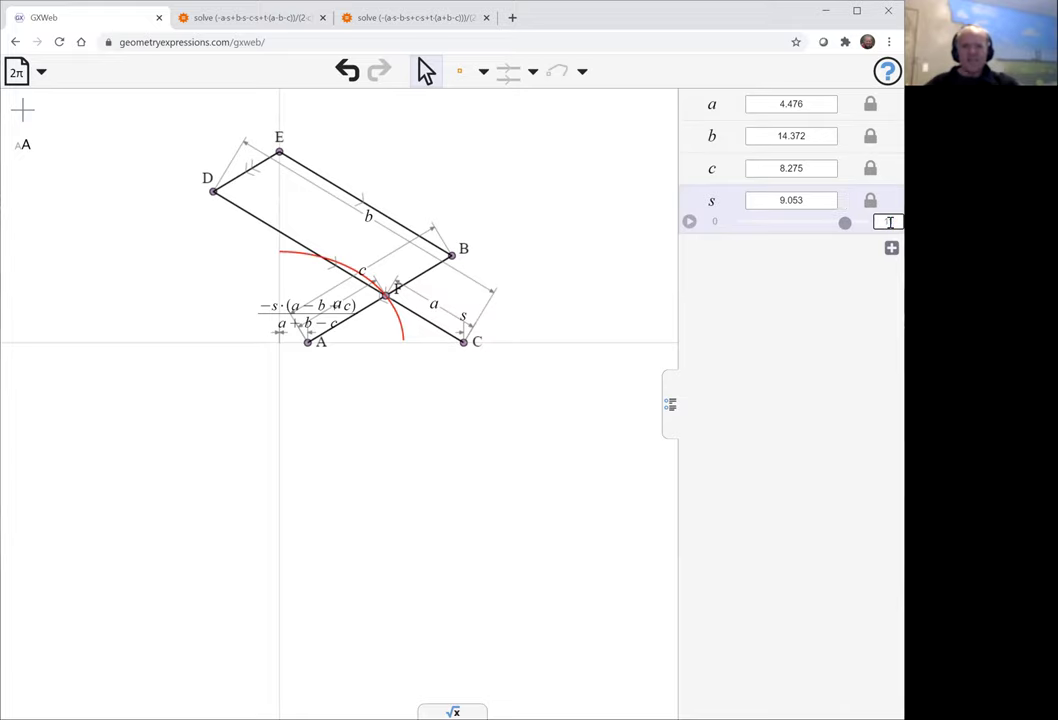
mouse_move(845, 223)
left_mouse_down()
mouse_move(866, 228)
mouse_move(810, 229)
mouse_move(837, 241)
left_mouse_up()
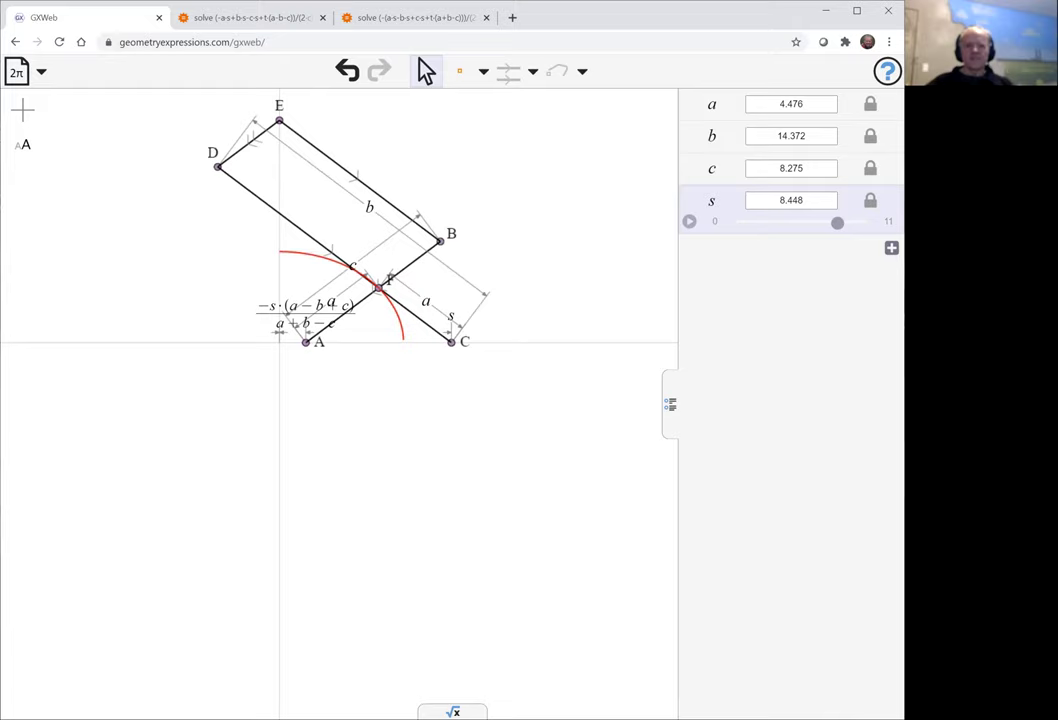
left_click(453, 712)
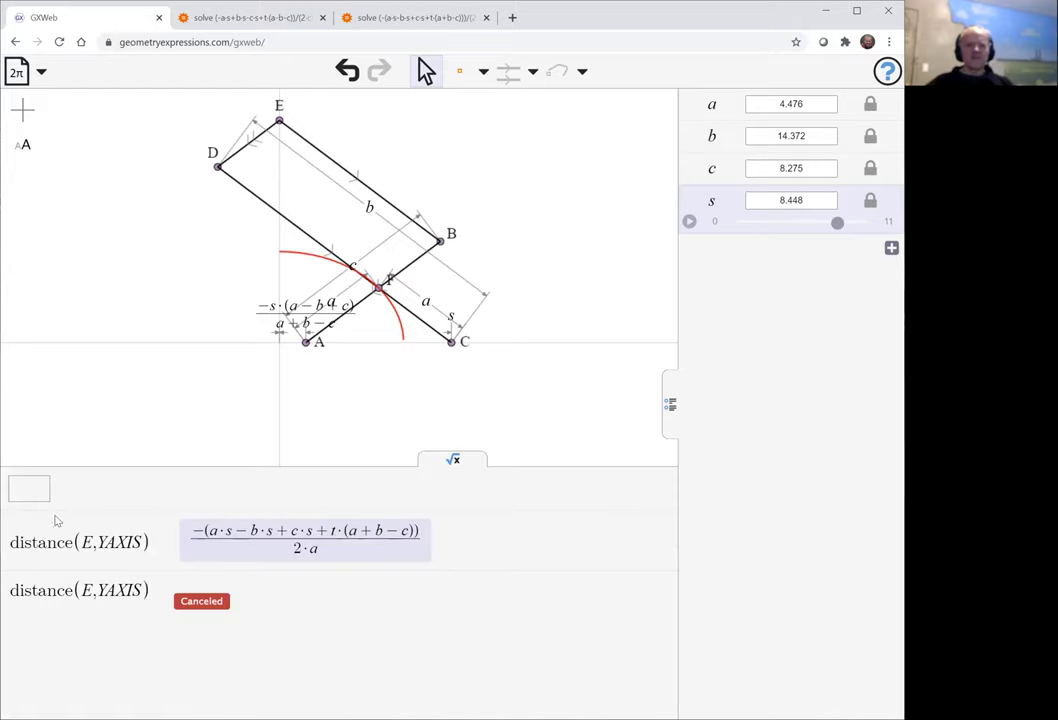
- Compute equation(K0) for the locus curve and collapse the variables panel
left_click(32, 493)
type("equation(")
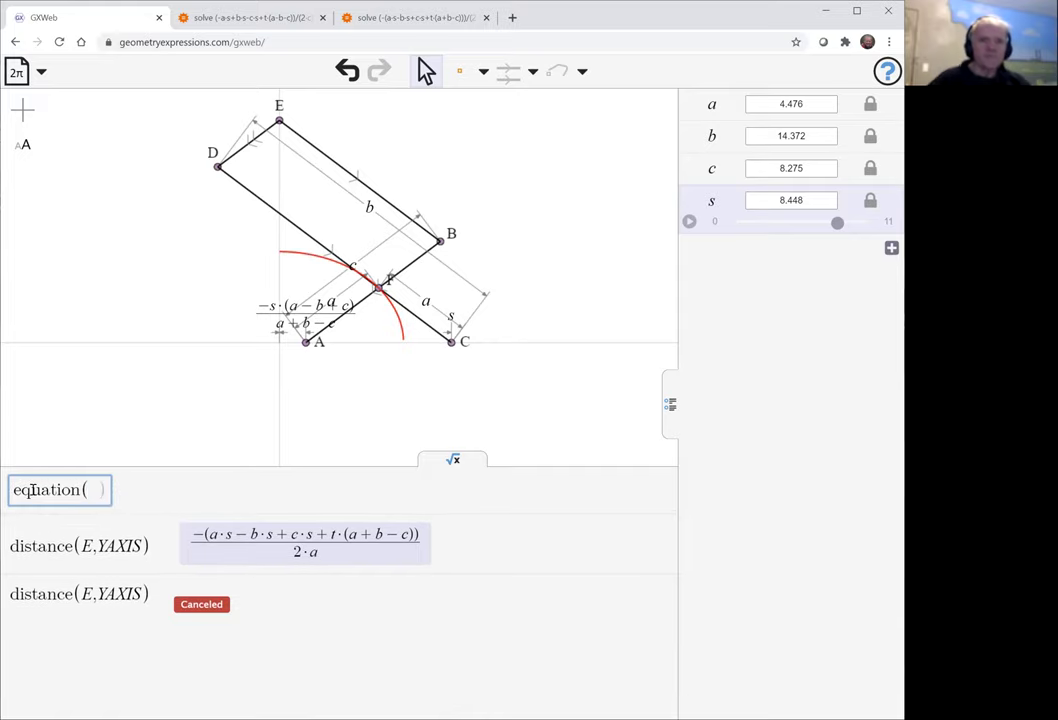
left_click(302, 258)
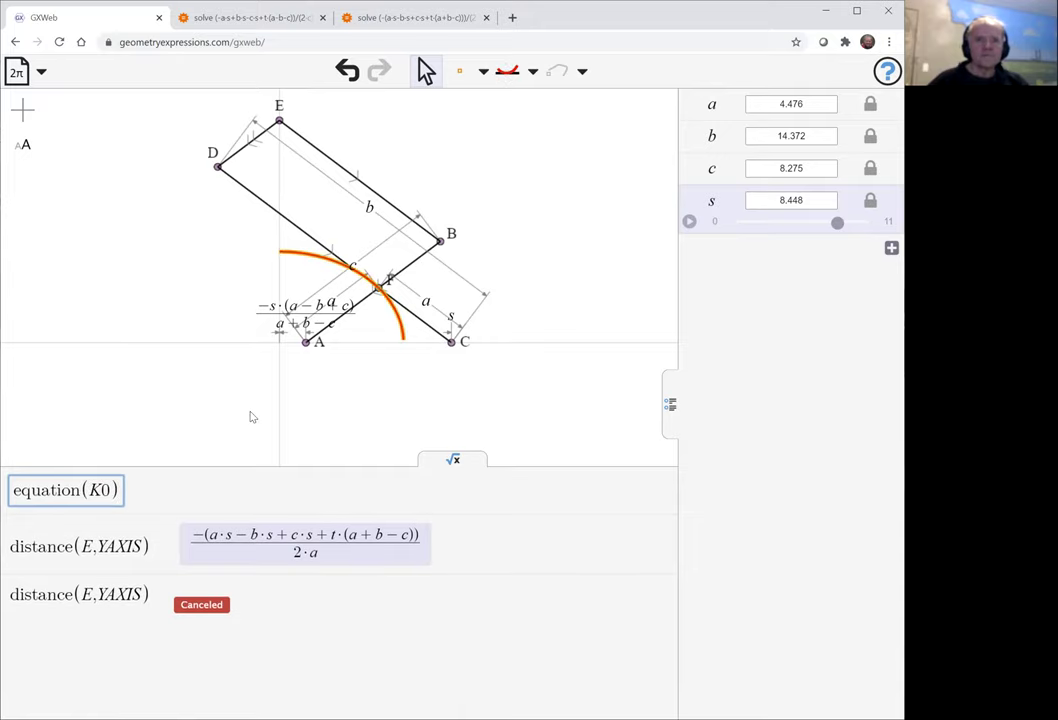
key("Return")
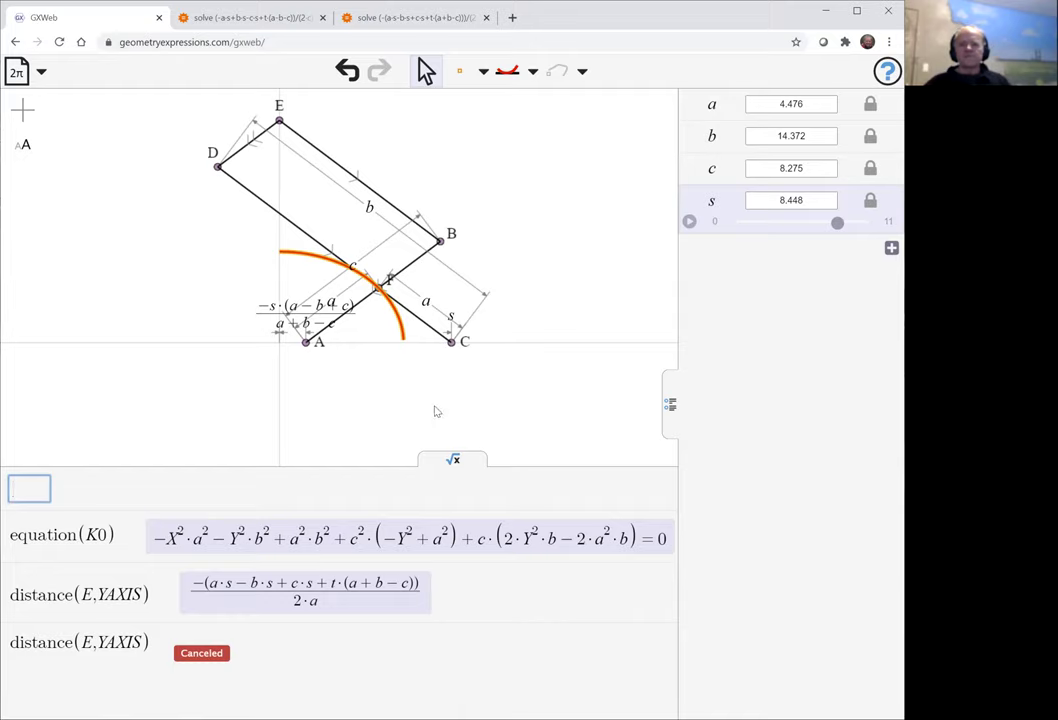
left_click(669, 404)
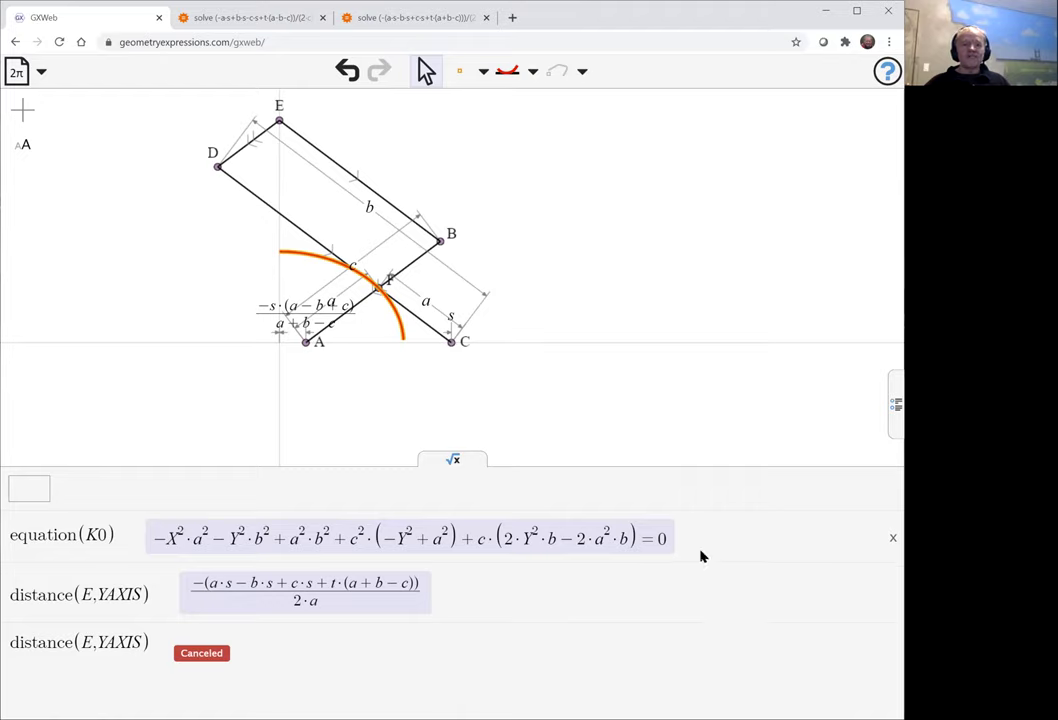
mouse_move(656, 541)
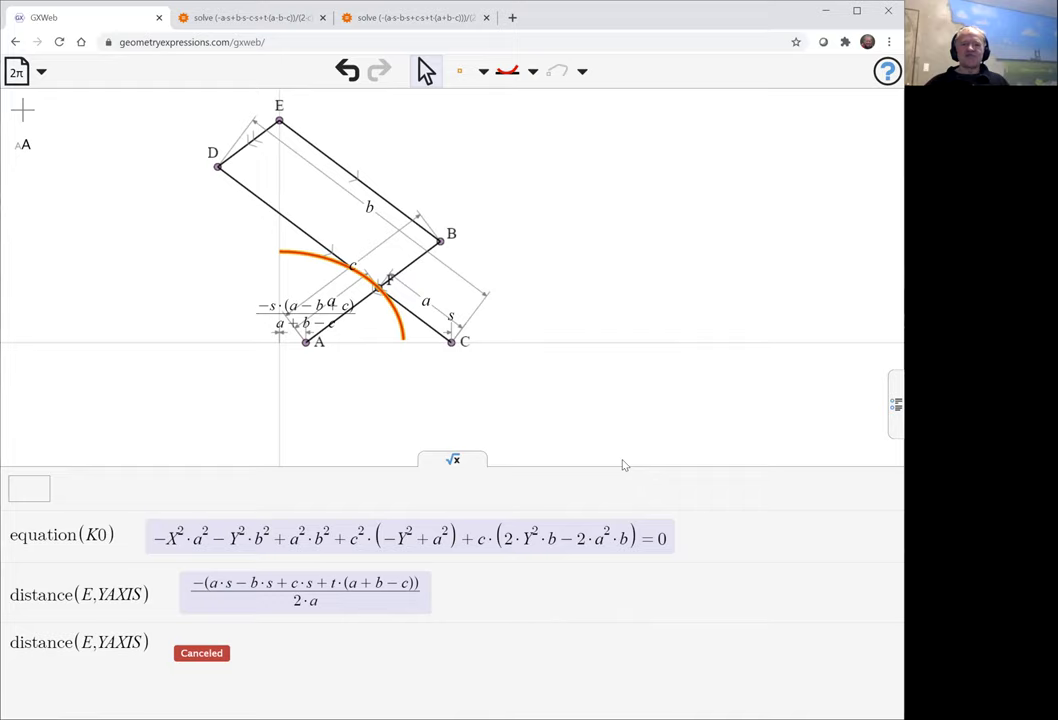